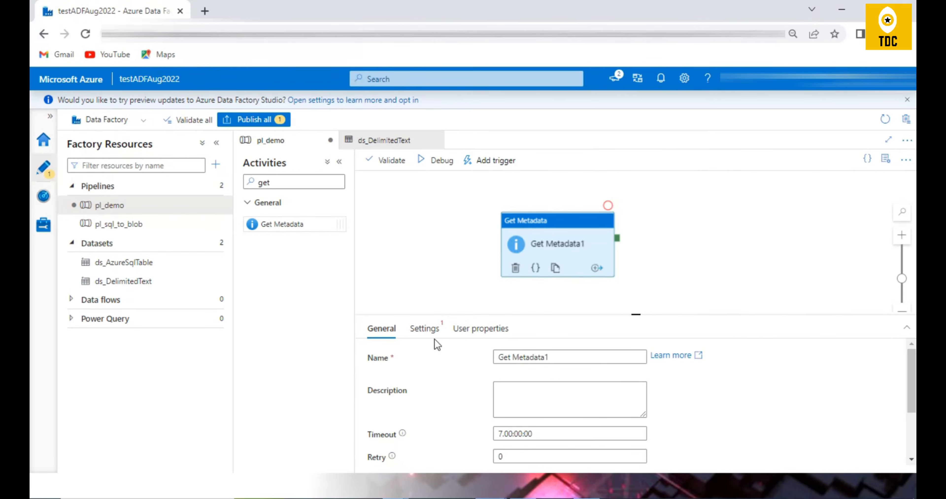
# Review the general properties of the Get Metadata1 activity, from its name and timeout through retry and security options.
pyautogui.scroll(-2, 574, 408)
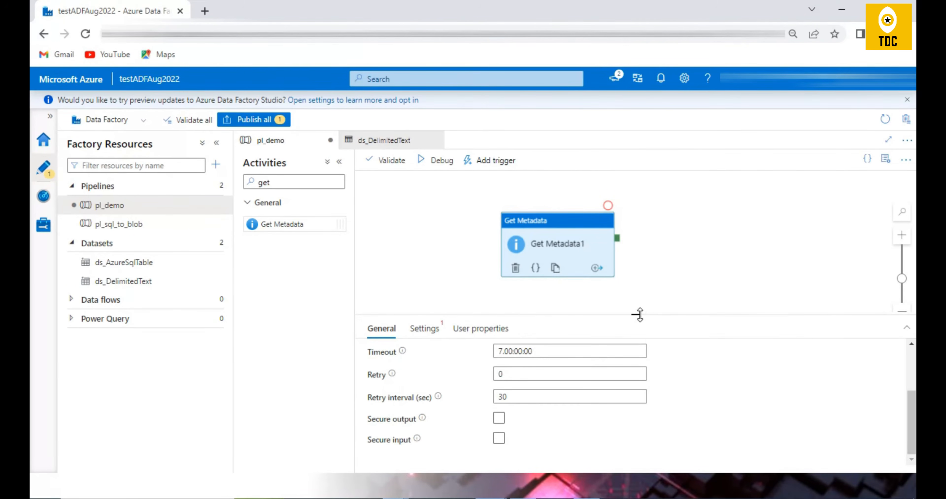
pyautogui.moveTo(636, 315); pyautogui.dragTo(636, 286)
pyautogui.scroll(2, 592, 390)
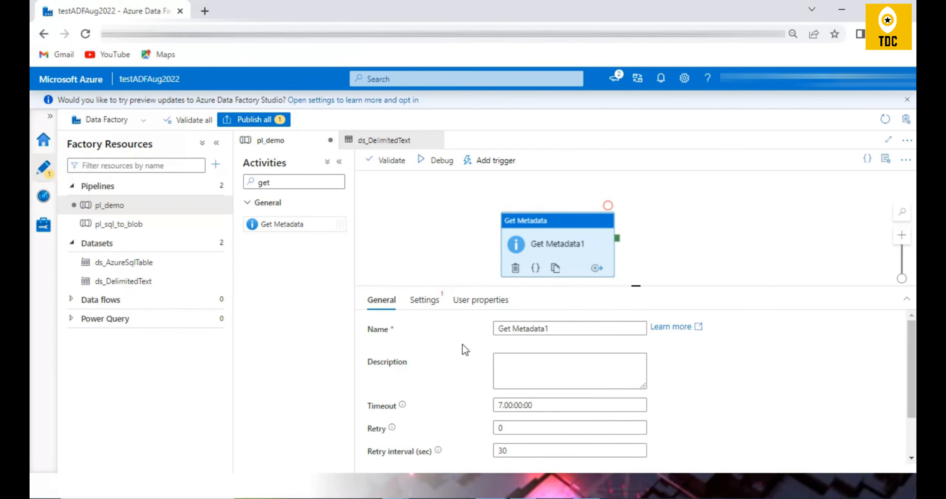
pyautogui.moveTo(569, 323); pyautogui.dragTo(526, 327)
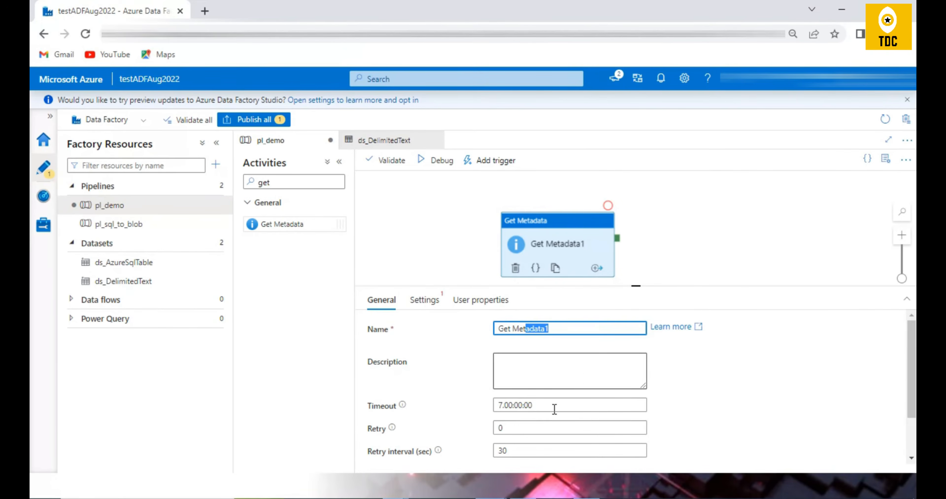
pyautogui.click(375, 437)
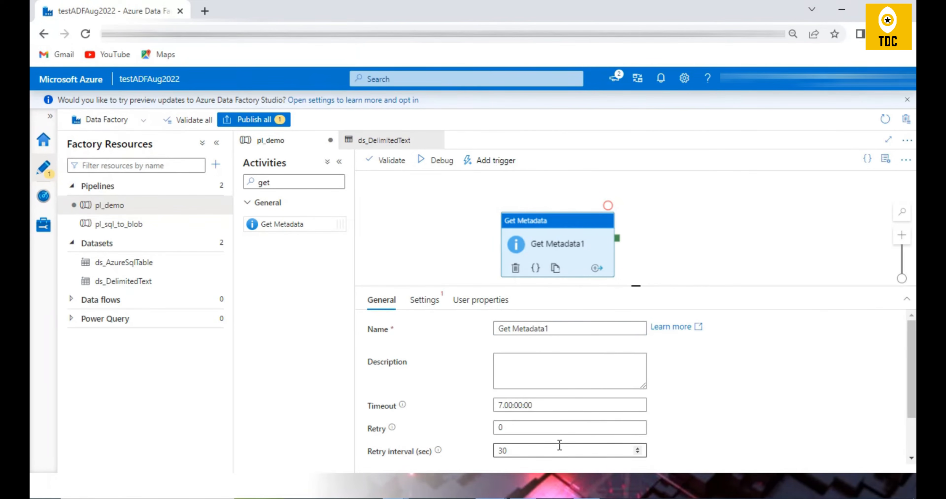
pyautogui.scroll(-2, 778, 454)
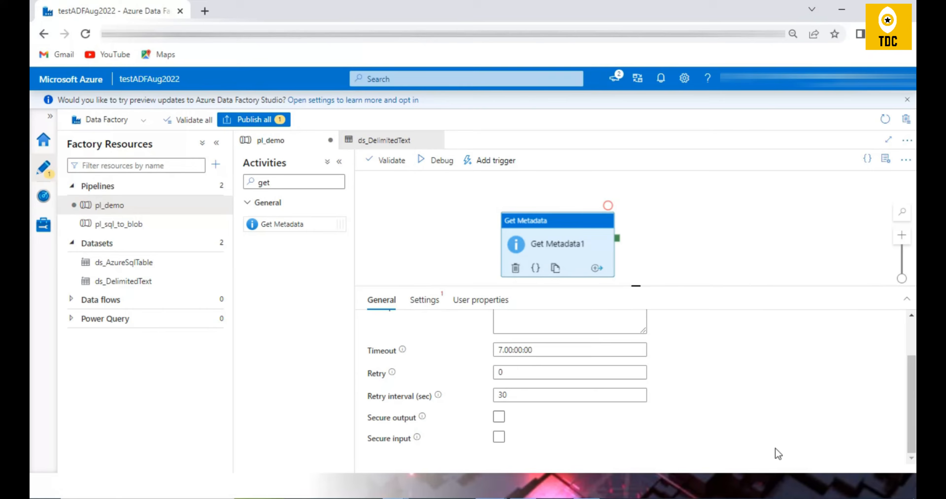
pyautogui.click(499, 438)
# Inspect the structure section in Get Metadata1's output from the previous debug run, then close the output.
pyautogui.click(470, 261)
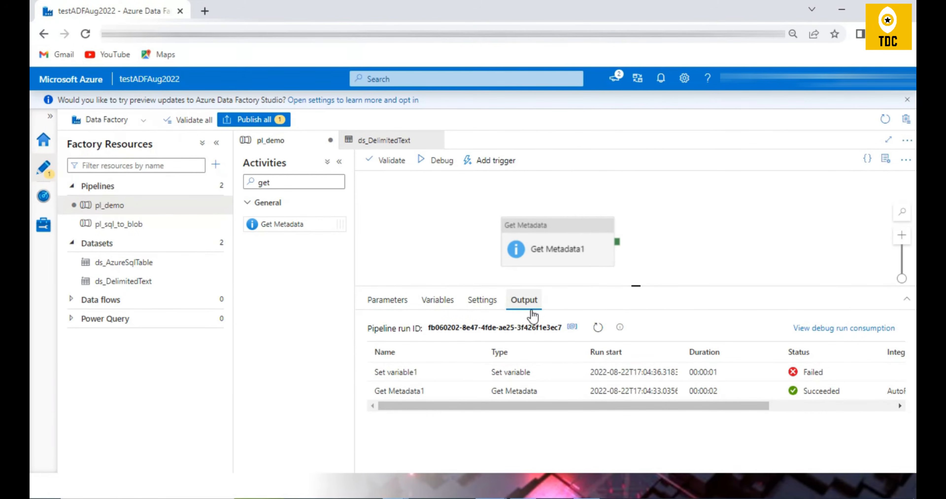
pyautogui.click(475, 391)
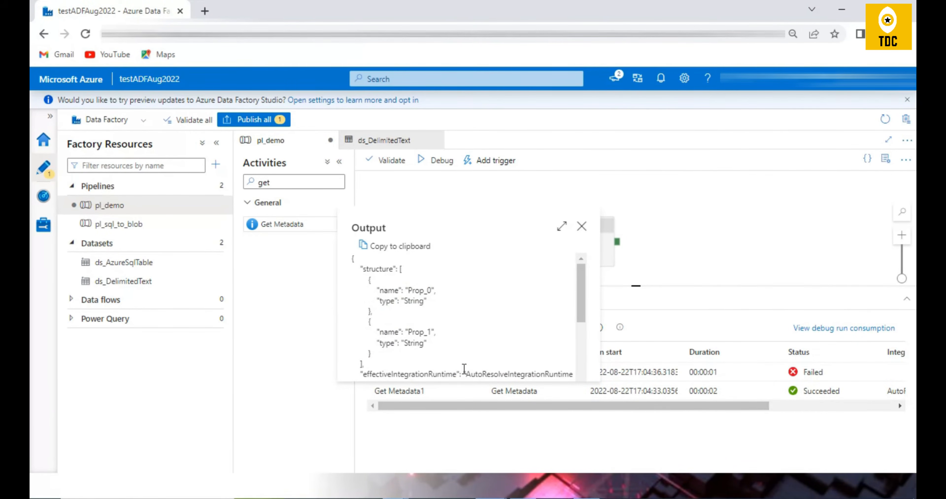
pyautogui.moveTo(408, 291)
pyautogui.mouseDown()
pyautogui.moveTo(431, 292)
pyautogui.moveTo(424, 301)
pyautogui.mouseUp()
pyautogui.moveTo(408, 331); pyautogui.dragTo(424, 333)
pyautogui.scroll(-2, 456, 339)
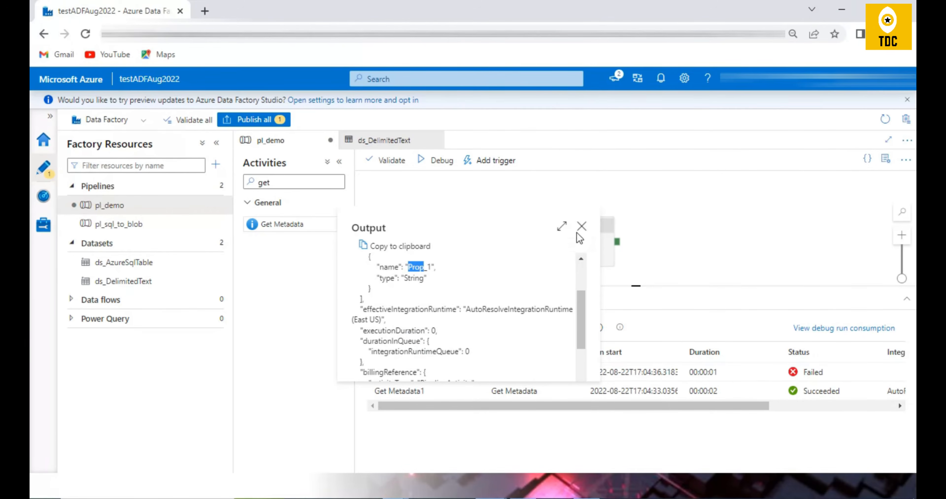
pyautogui.click(583, 228)
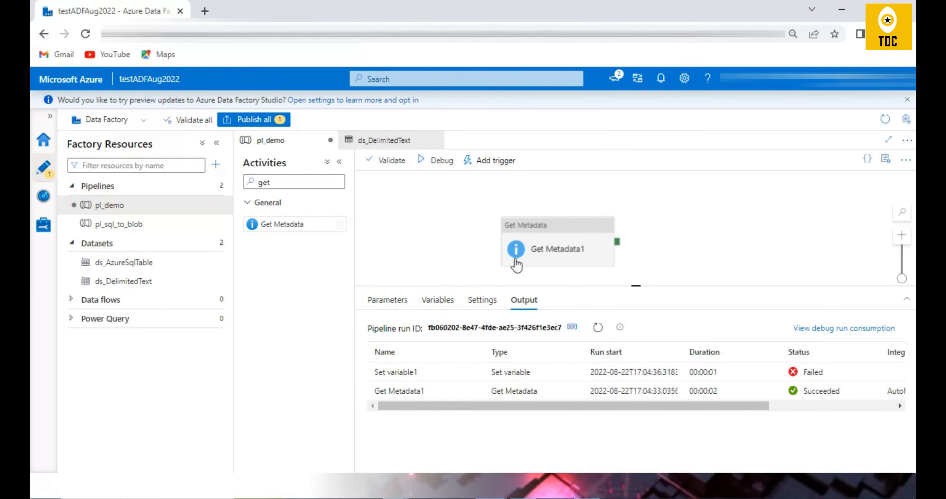
# Reselect the Get Metadata1 activity and examine its secure output and secure input options.
pyautogui.click(554, 244)
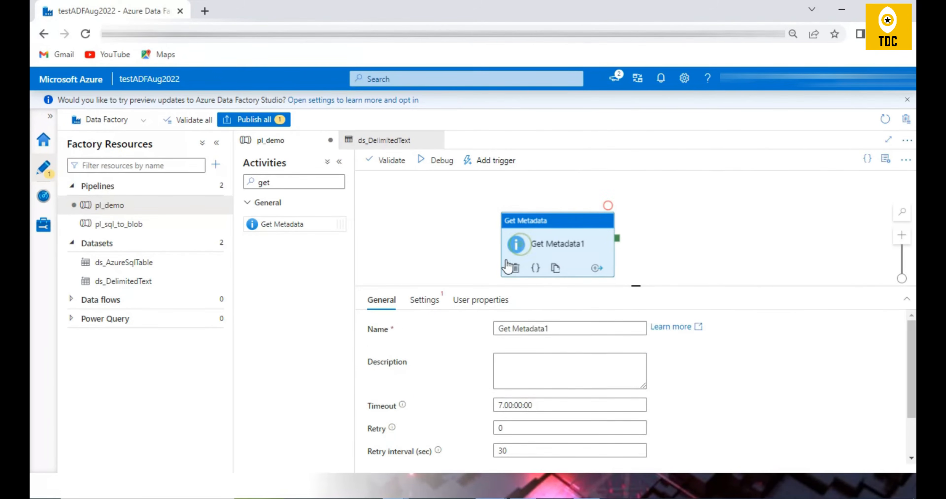
pyautogui.scroll(-2, 448, 451)
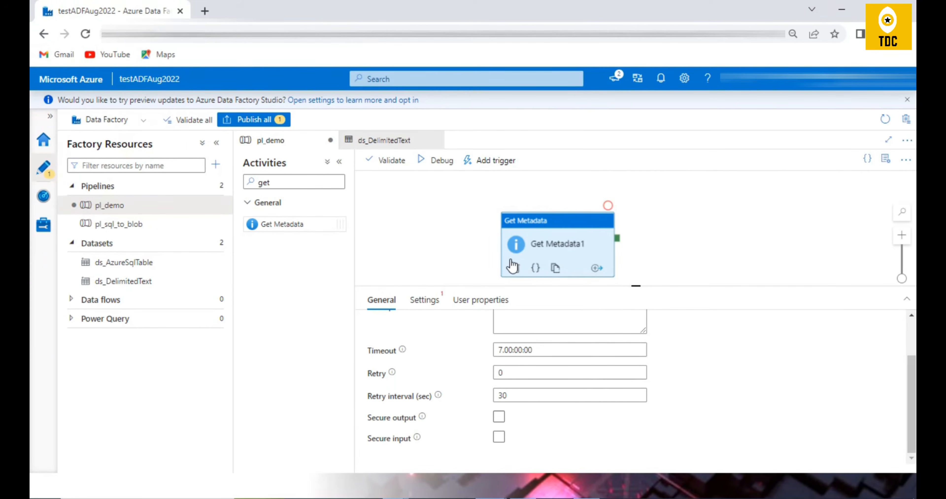
pyautogui.click(498, 438)
pyautogui.click(497, 439)
pyautogui.moveTo(616, 239); pyautogui.dragTo(639, 272)
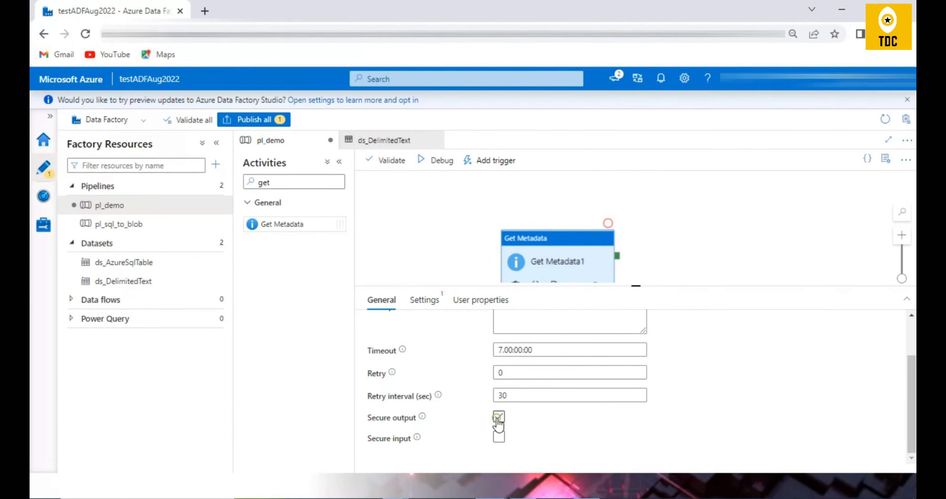
# Set the dataset of the Get Metadata1 activity to ds_DelimitedText.
pyautogui.click(425, 299)
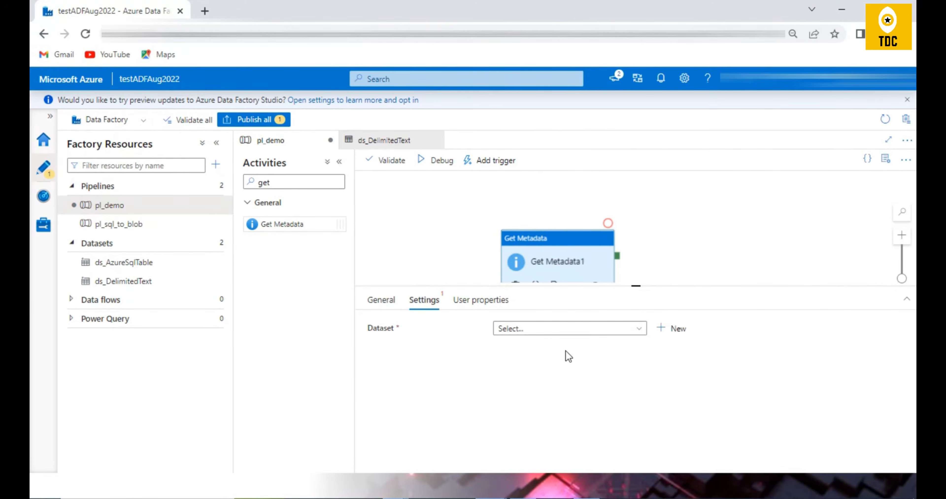
pyautogui.moveTo(518, 231); pyautogui.dragTo(566, 185)
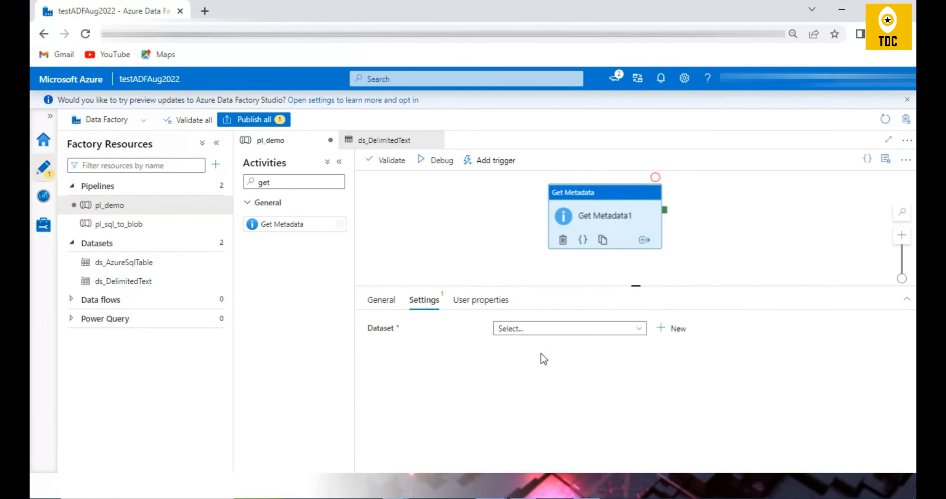
pyautogui.click(554, 328)
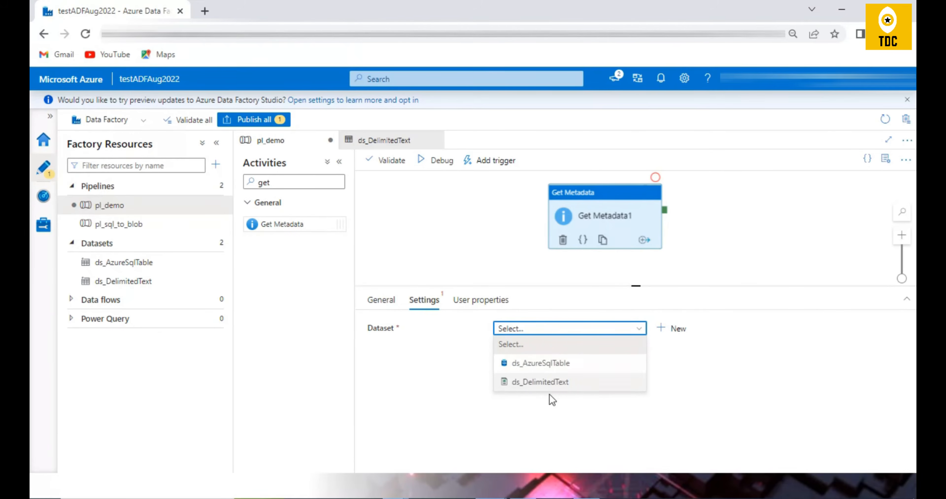
pyautogui.click(546, 382)
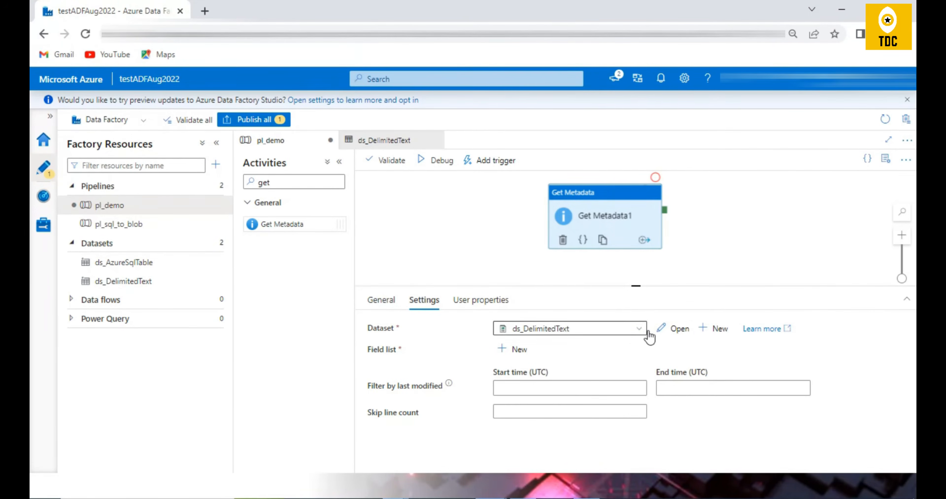
# Open the selected ds_DelimitedText dataset and review its connection settings, including the container and file in its file path.
pyautogui.click(675, 328)
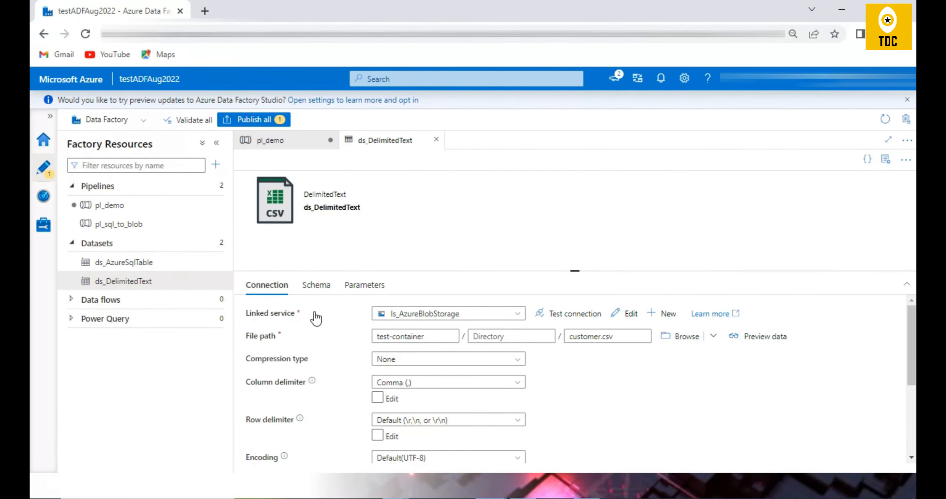
pyautogui.scroll(-4, 440, 404)
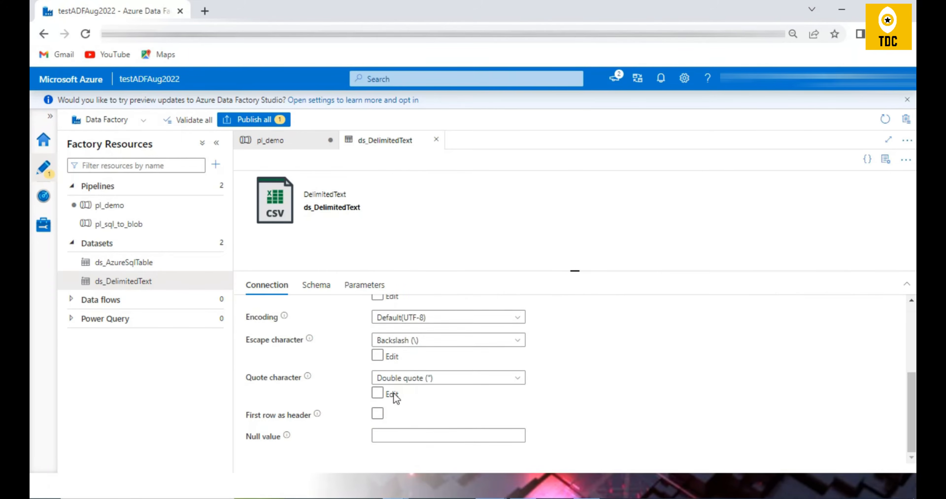
pyautogui.scroll(4, 430, 371)
pyautogui.click(440, 337)
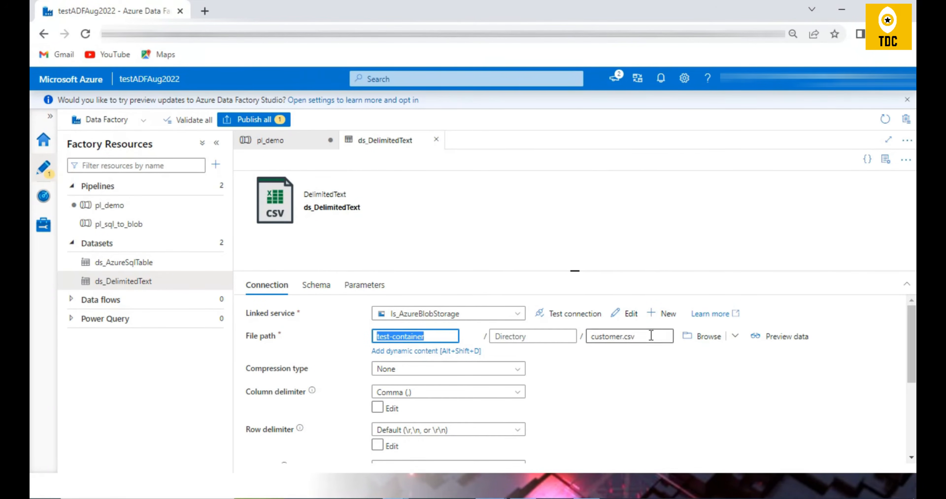
pyautogui.click(591, 336)
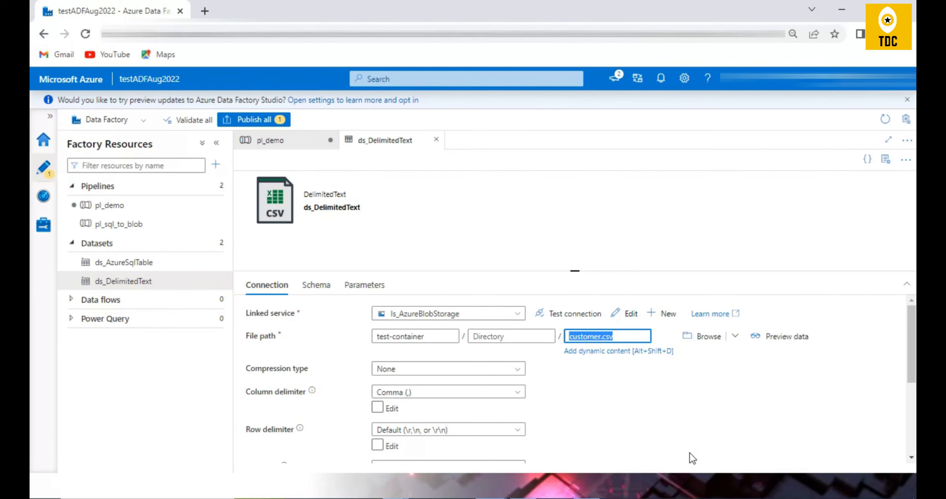
# Preview the data of customer.csv, recheck the dataset's file path, and return to the pl_demo pipeline.
pyautogui.click(766, 339)
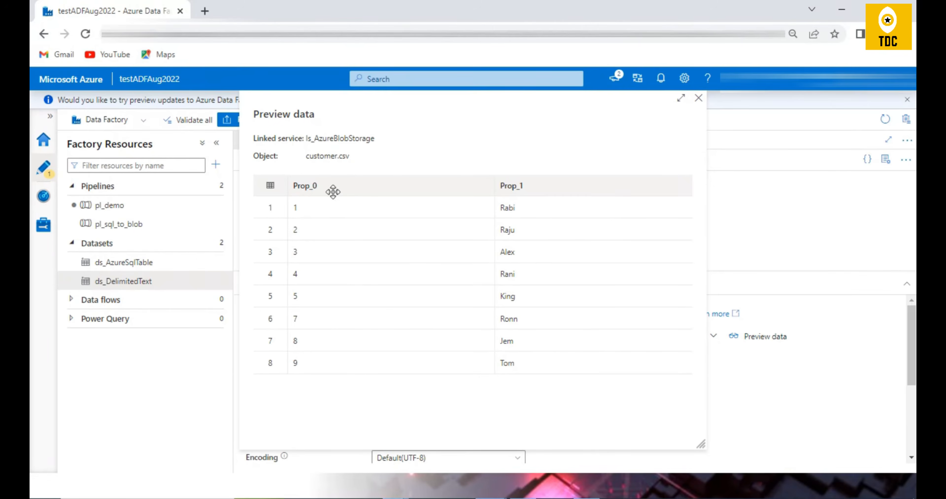
pyautogui.click(698, 98)
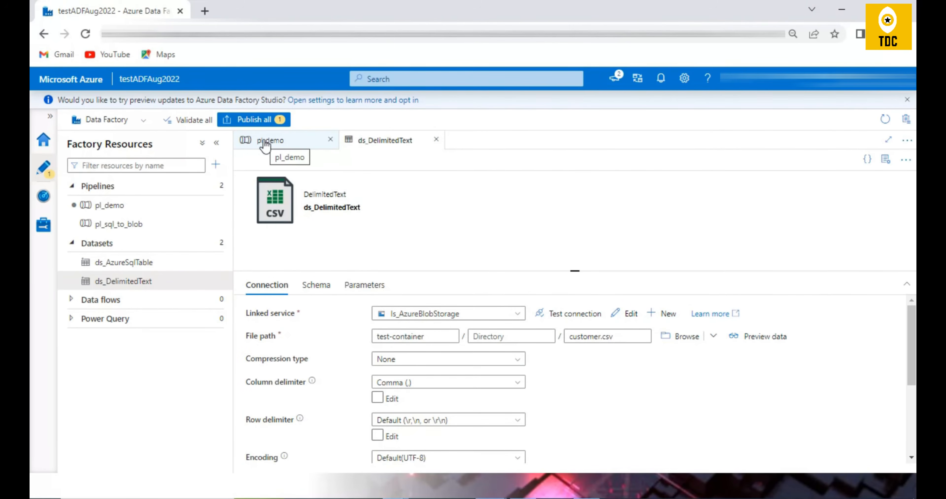
pyautogui.doubleClick(637, 336)
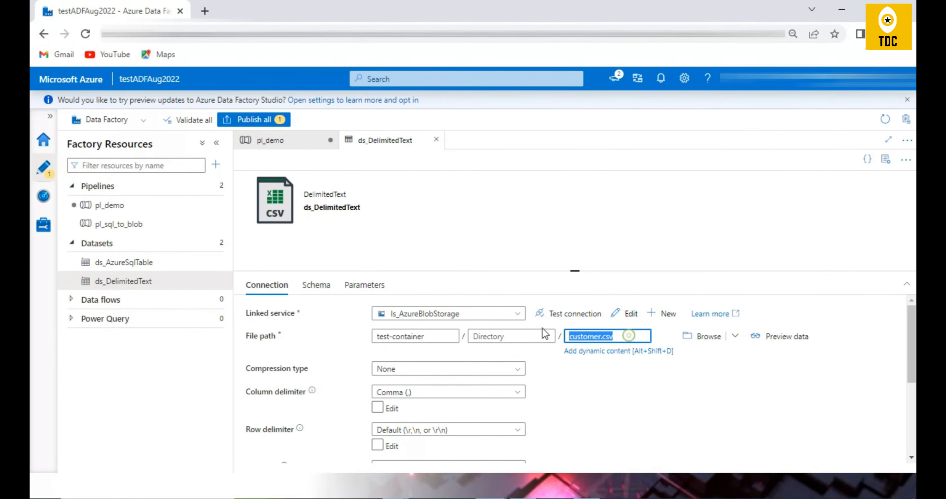
pyautogui.moveTo(429, 336); pyautogui.dragTo(360, 316)
pyautogui.click(282, 146)
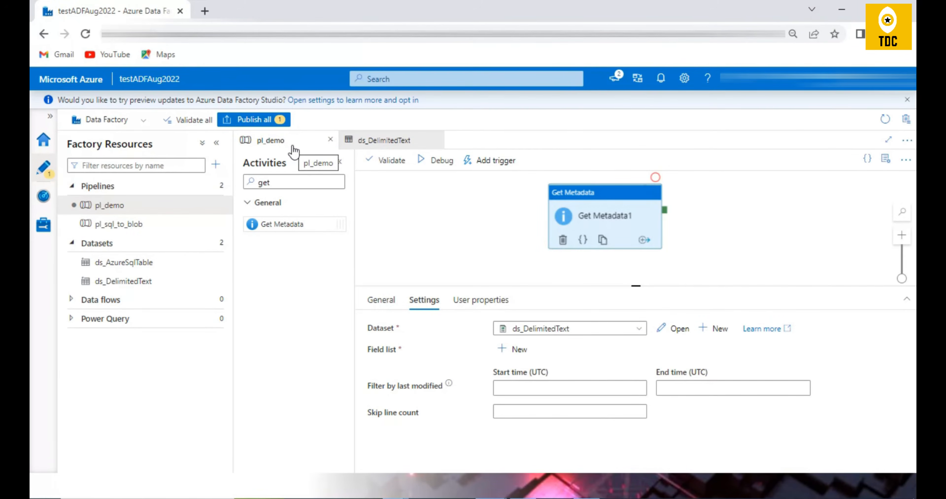
# Try to debug pl_demo without field list arguments, then dismiss the preview-updates notice and the pipeline validation output.
pyautogui.click(437, 160)
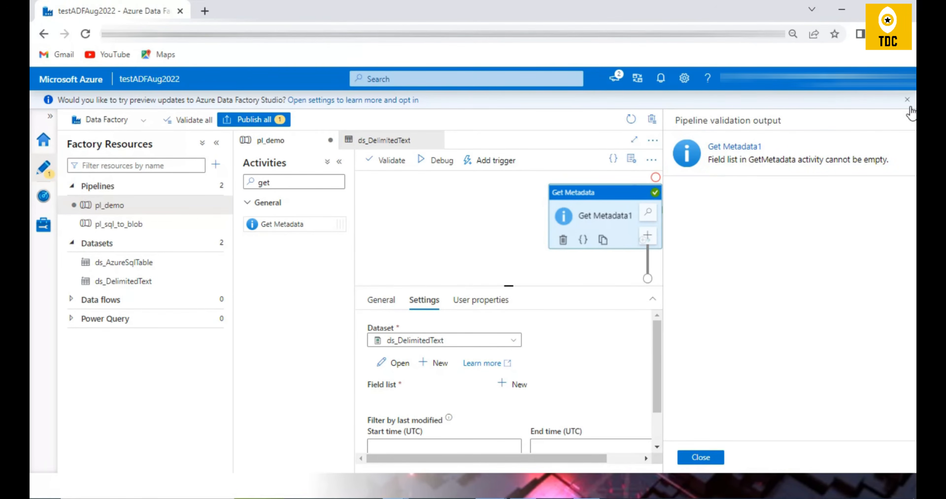
pyautogui.click(907, 100)
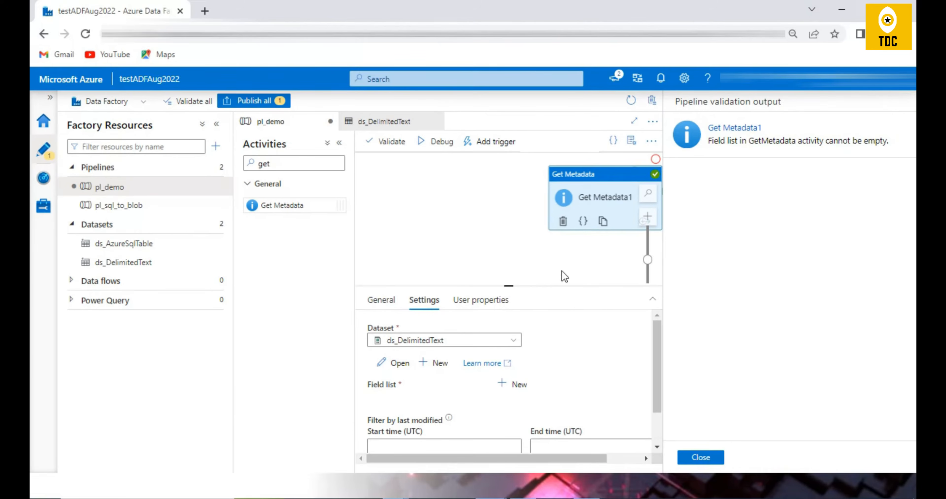
pyautogui.click(700, 456)
# Add three arguments to the Get Metadata1 field list and set the first one to Exists.
pyautogui.click(512, 349)
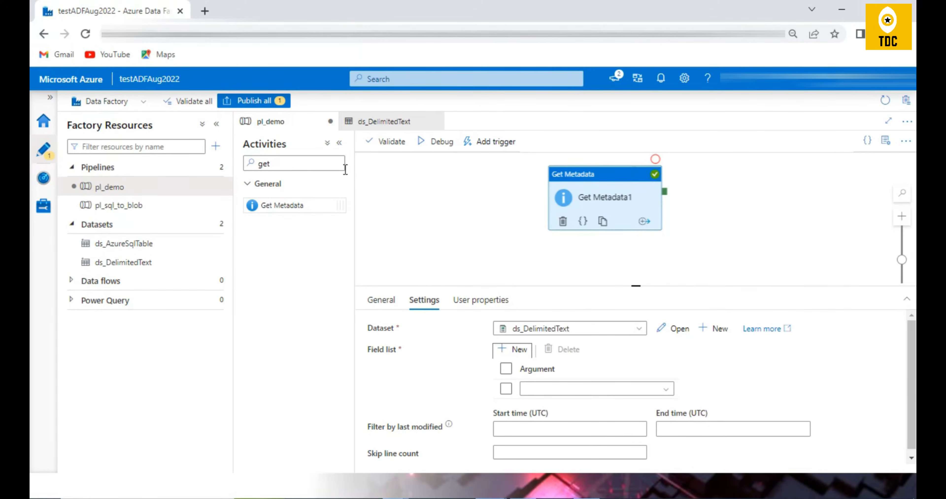
pyautogui.click(519, 353)
pyautogui.click(518, 353)
pyautogui.scroll(-1, 703, 442)
pyautogui.click(633, 344)
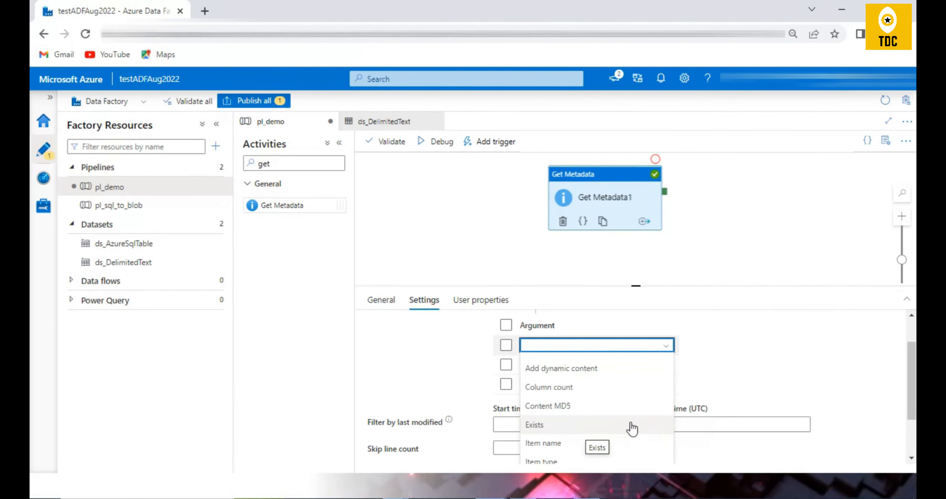
pyautogui.click(565, 427)
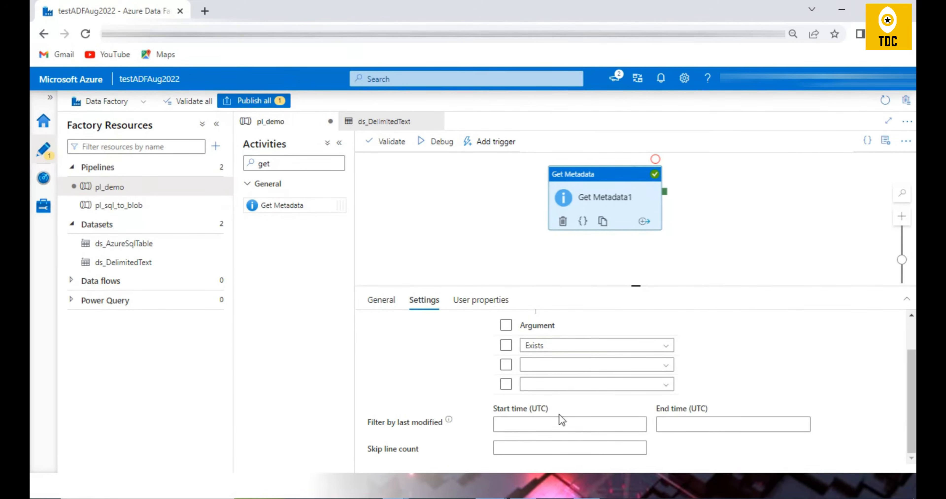
# Set the second field list argument to Item name and the third to Last modified.
pyautogui.click(560, 364)
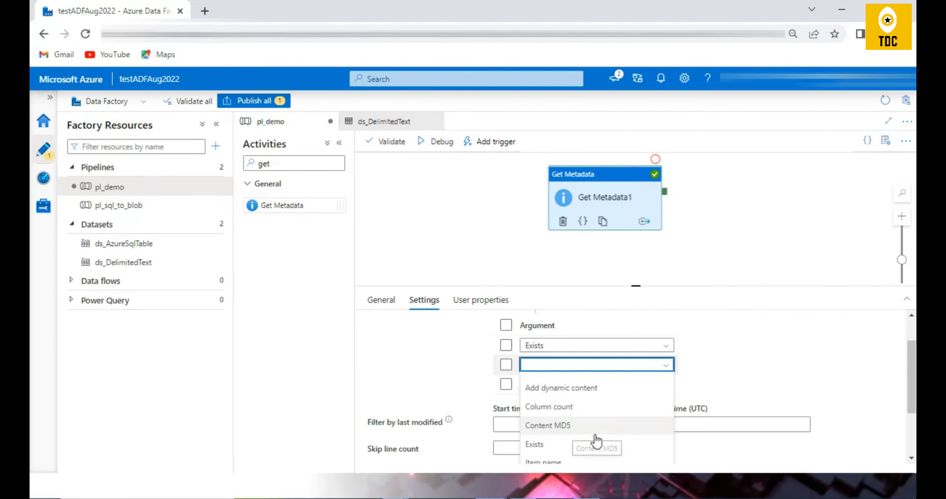
pyautogui.scroll(-2, 574, 437)
pyautogui.click(604, 398)
pyautogui.click(572, 386)
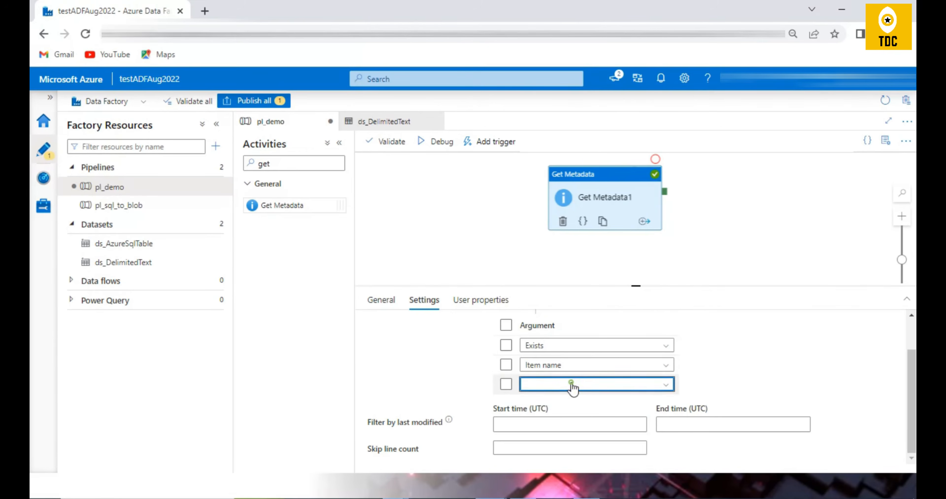
pyautogui.scroll(-3, 594, 409)
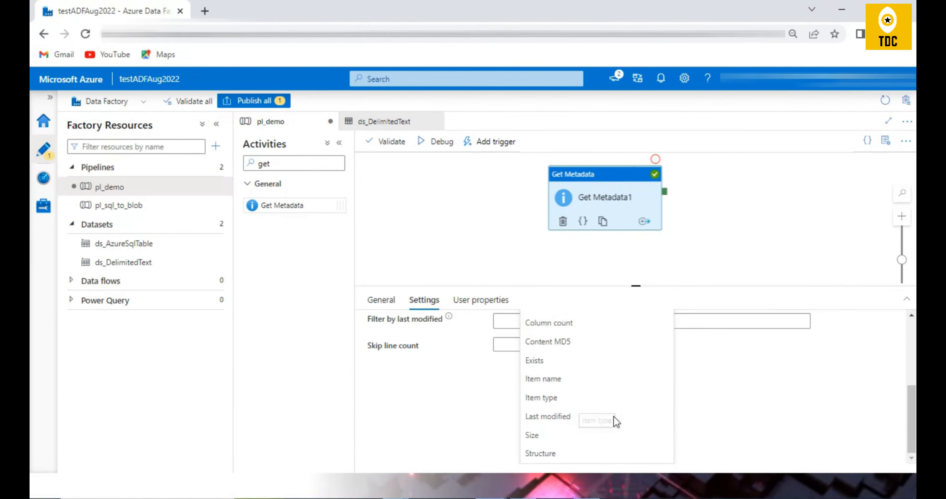
pyautogui.click(561, 417)
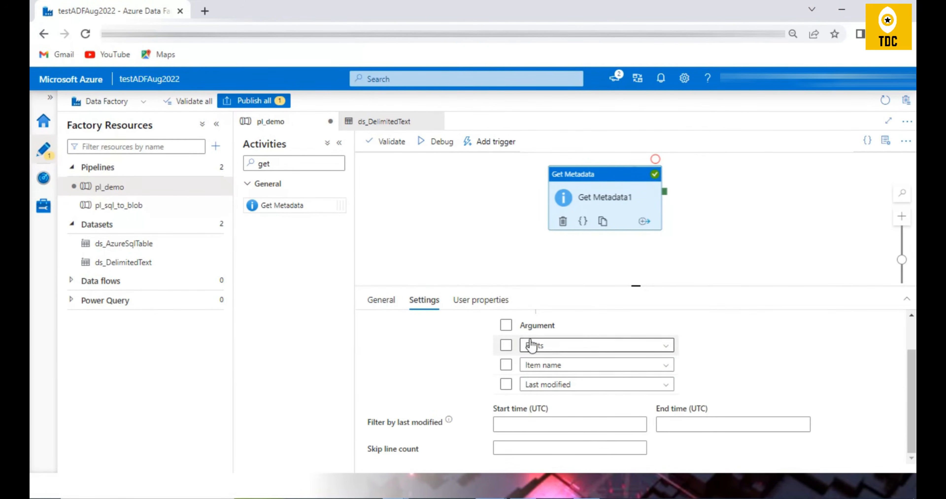
# Run the pl_demo pipeline in debug mode and refresh the activity run status.
pyautogui.click(437, 142)
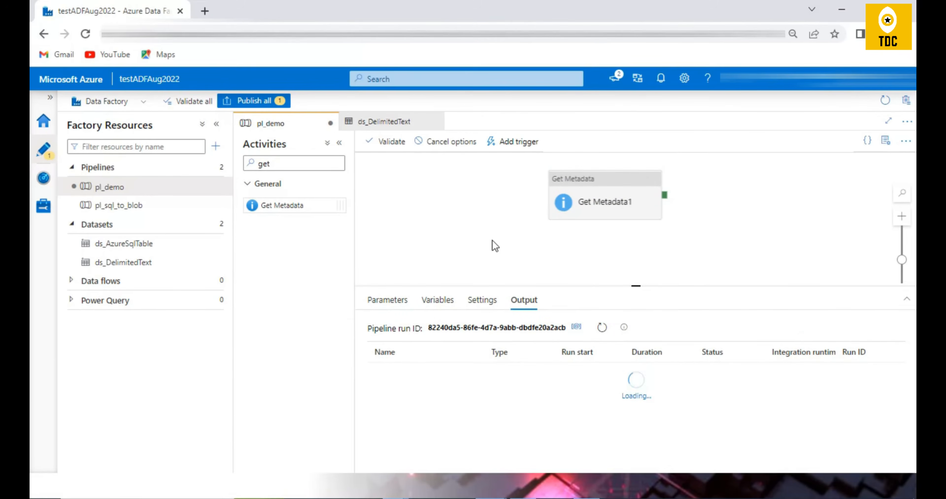
pyautogui.click(602, 328)
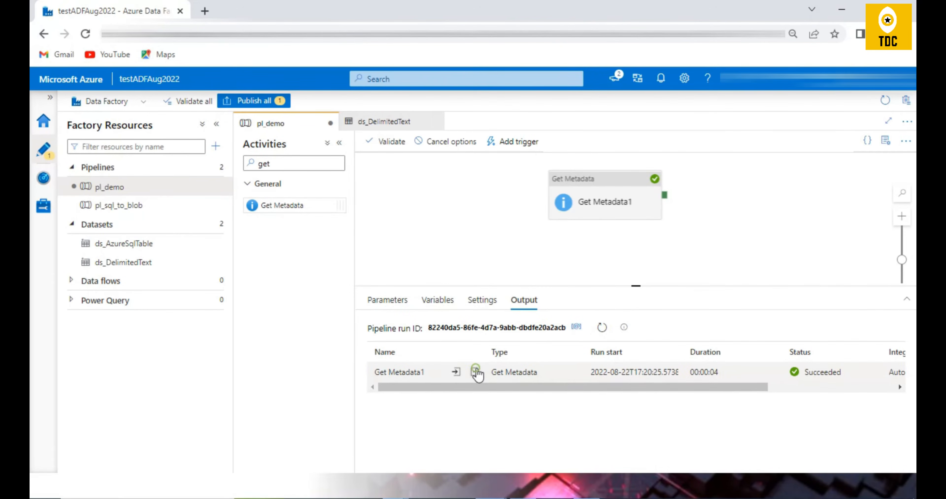
# Open the output of the Get Metadata1 run, examine the exists, itemName and lastModified values, and close it.
pyautogui.click(477, 372)
pyautogui.doubleClick(373, 251)
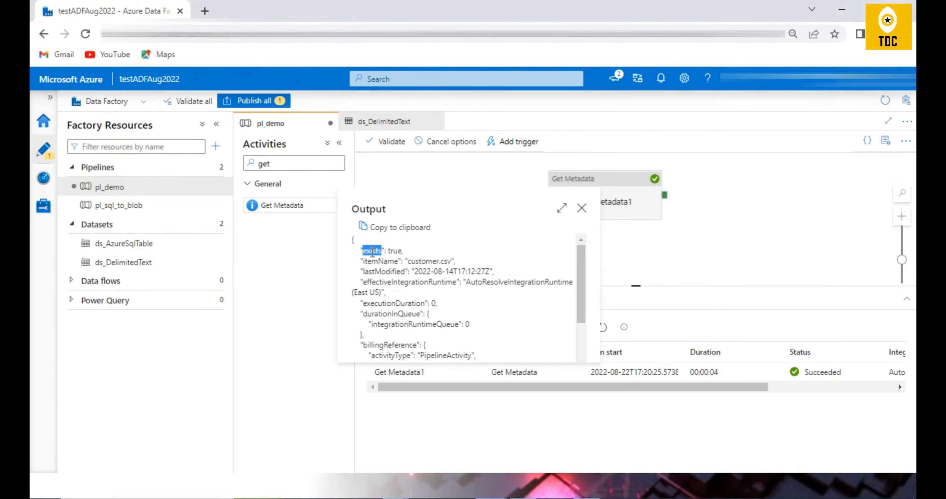
pyautogui.doubleClick(400, 253)
pyautogui.doubleClick(372, 261)
pyautogui.moveTo(412, 261); pyautogui.dragTo(491, 272)
pyautogui.doubleClick(378, 271)
pyautogui.click(581, 209)
pyautogui.click(585, 214)
# Add a fourth argument to the Get Metadata1 field list, leaving it blank after reviewing its available options.
pyautogui.click(515, 349)
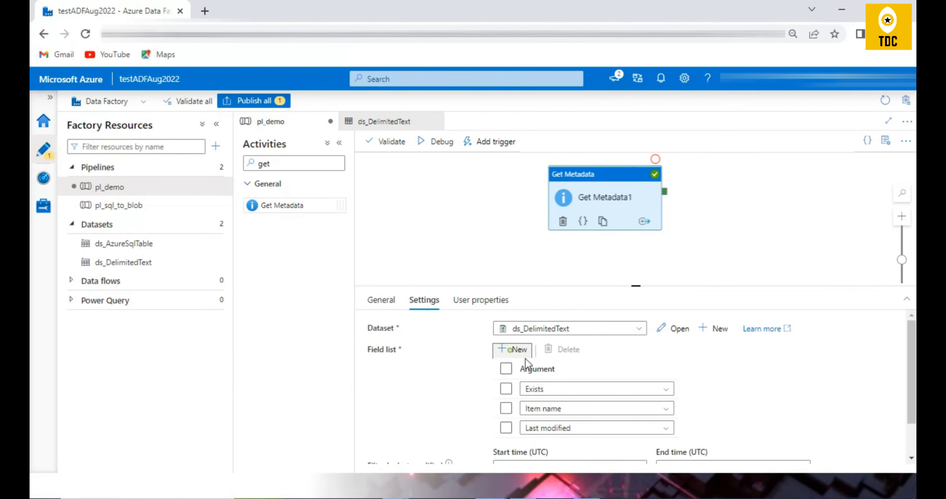
pyautogui.click(563, 386)
pyautogui.scroll(-3, 624, 422)
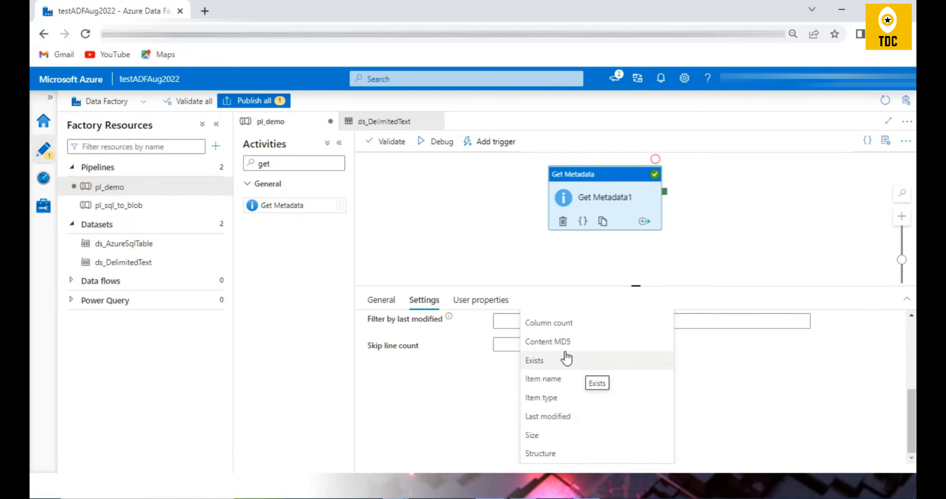
pyautogui.click(752, 410)
pyautogui.scroll(-2, 792, 383)
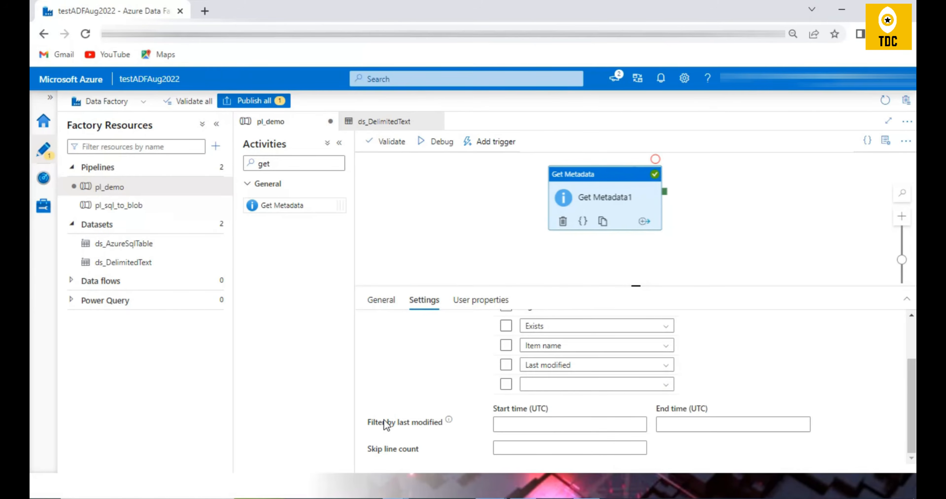
# Filter Get Metadata1 by last modified, with start time 8/1/22 00:00:00 and end time 8/22/22 00:00:00.
pyautogui.click(514, 422)
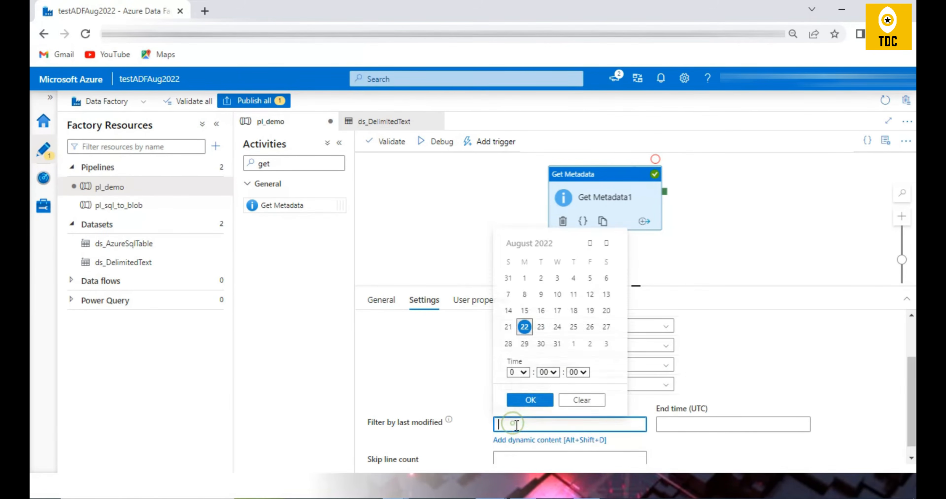
pyautogui.click(788, 345)
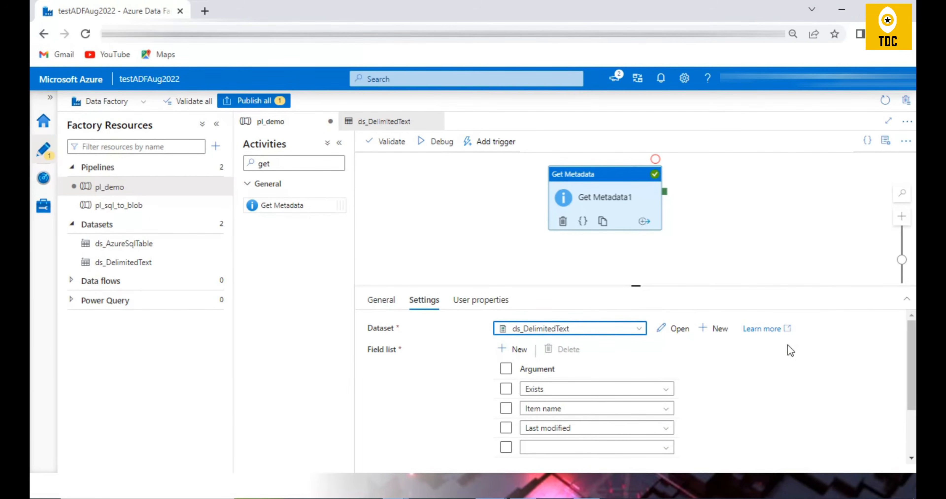
pyautogui.scroll(-2, 794, 350)
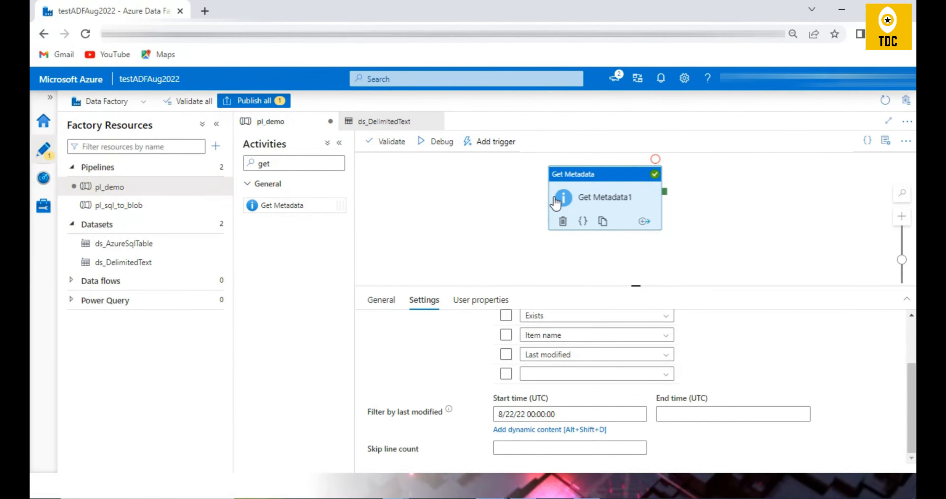
pyautogui.click(555, 414)
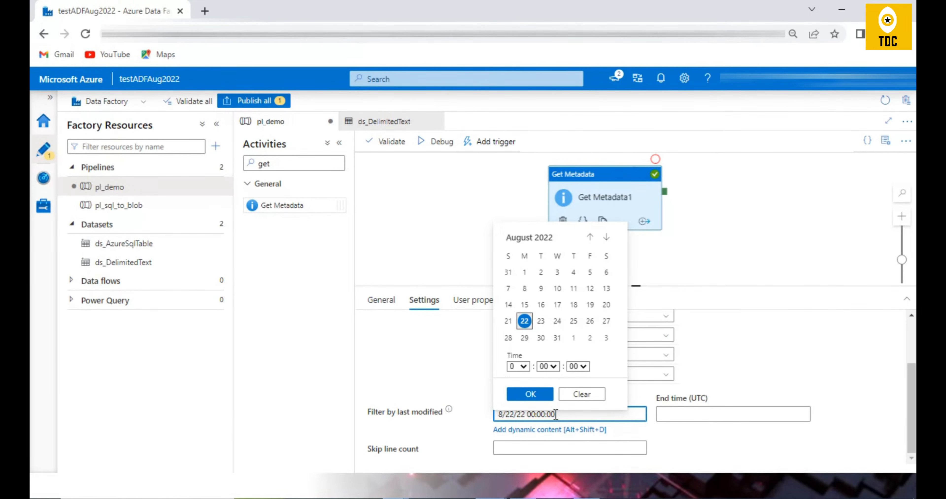
pyautogui.click(524, 272)
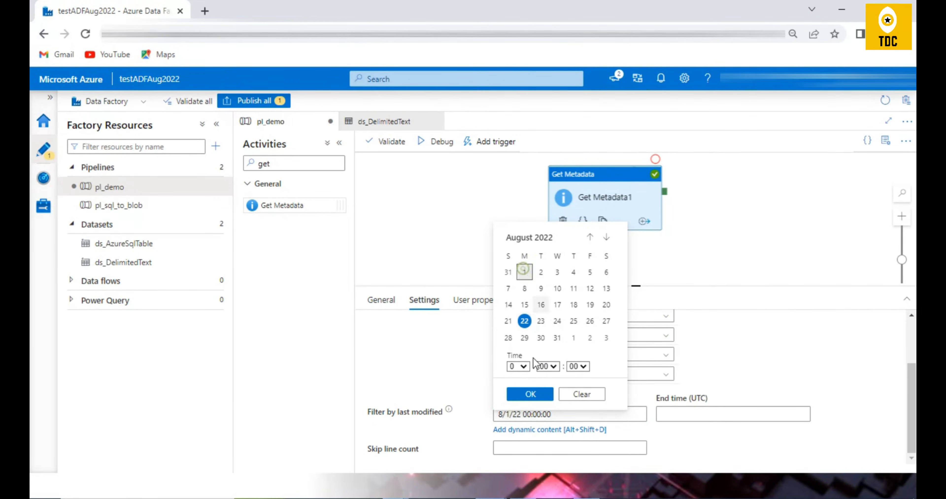
pyautogui.click(530, 394)
pyautogui.click(671, 414)
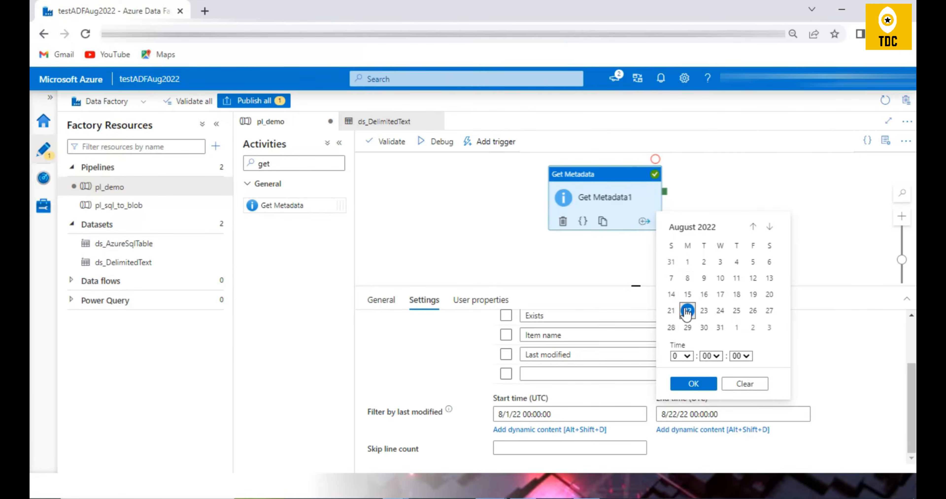
pyautogui.click(825, 371)
pyautogui.scroll(3, 818, 367)
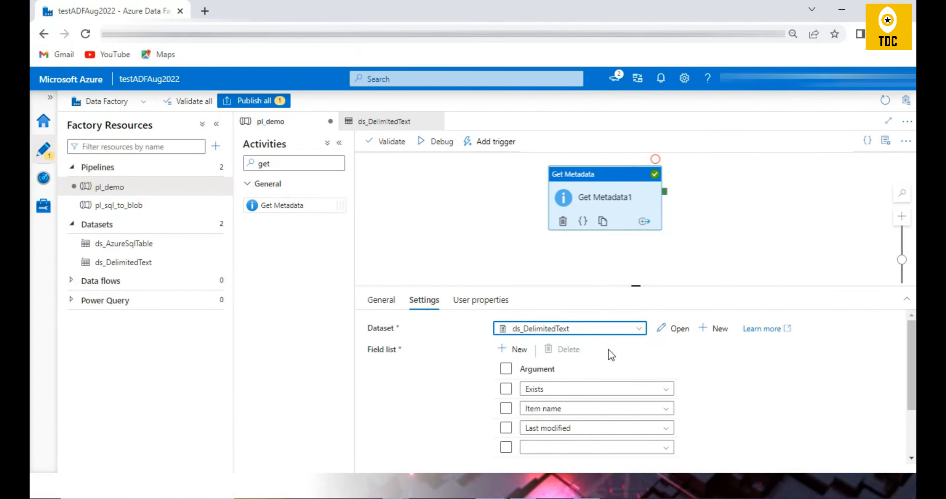
# Inspect the file name in the ds_DelimitedText dataset's file path and return to the pl_demo pipeline.
pyautogui.click(679, 329)
pyautogui.moveTo(634, 336); pyautogui.dragTo(558, 345)
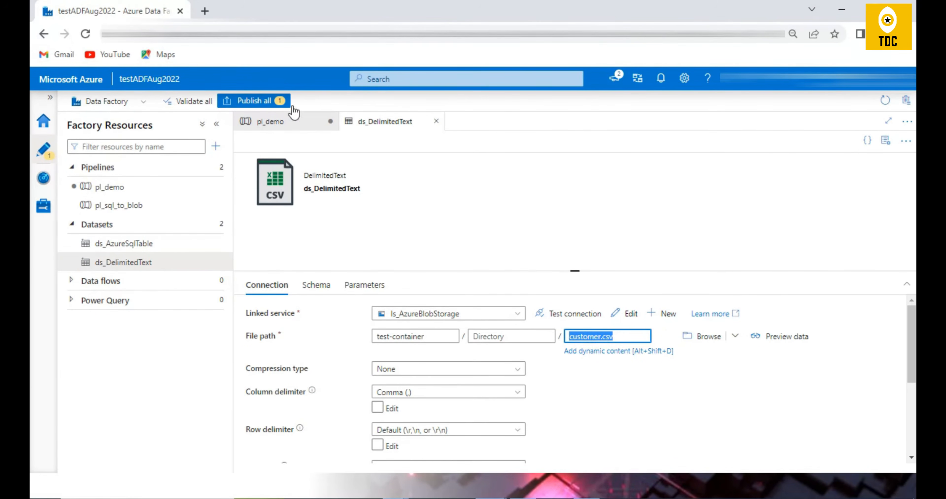
pyautogui.click(310, 121)
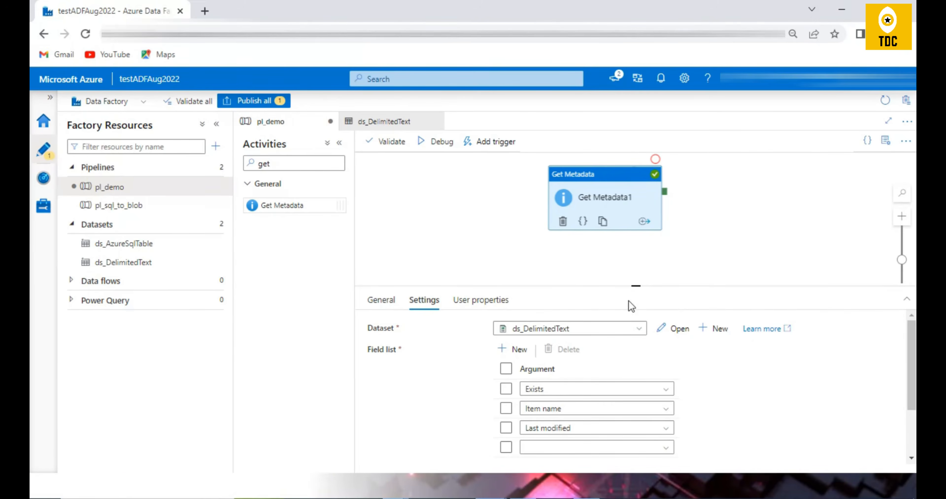
# Enlarge the activity settings area and review the options offered for the first field list argument.
pyautogui.moveTo(629, 285); pyautogui.dragTo(610, 185)
pyautogui.click(620, 294)
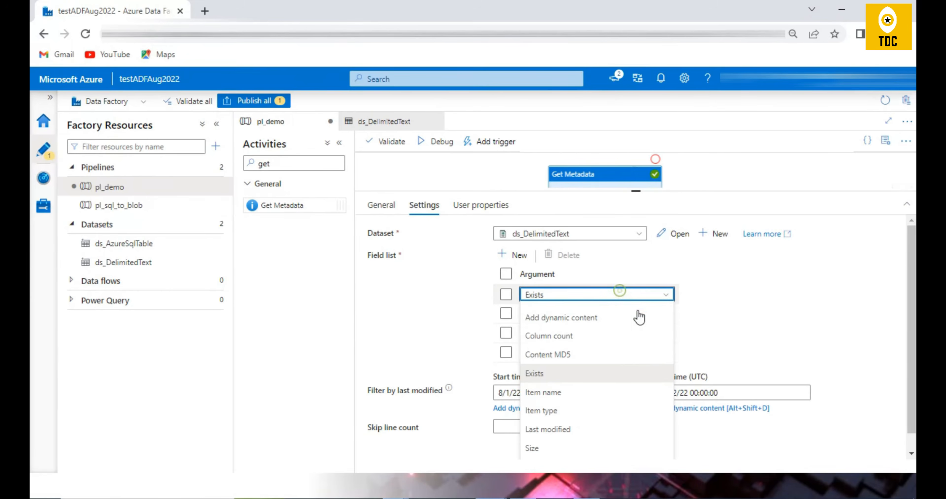
pyautogui.scroll(-1, 606, 406)
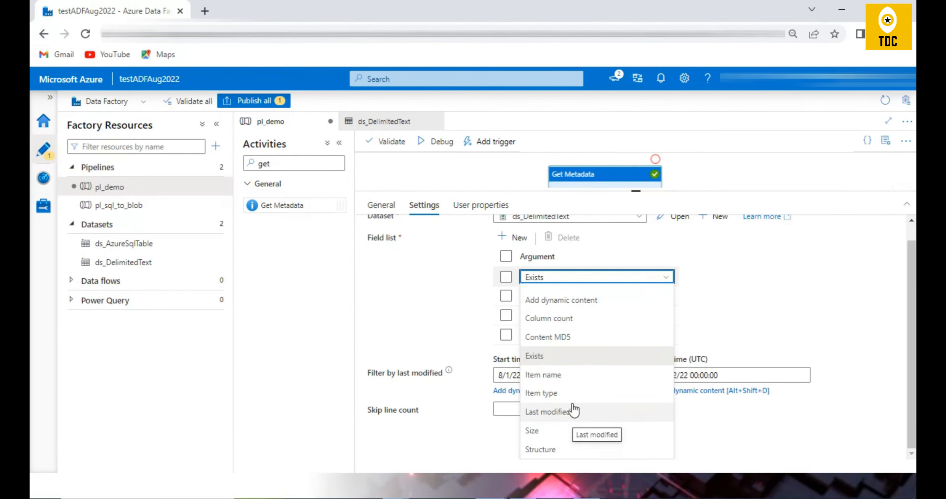
pyautogui.click(749, 274)
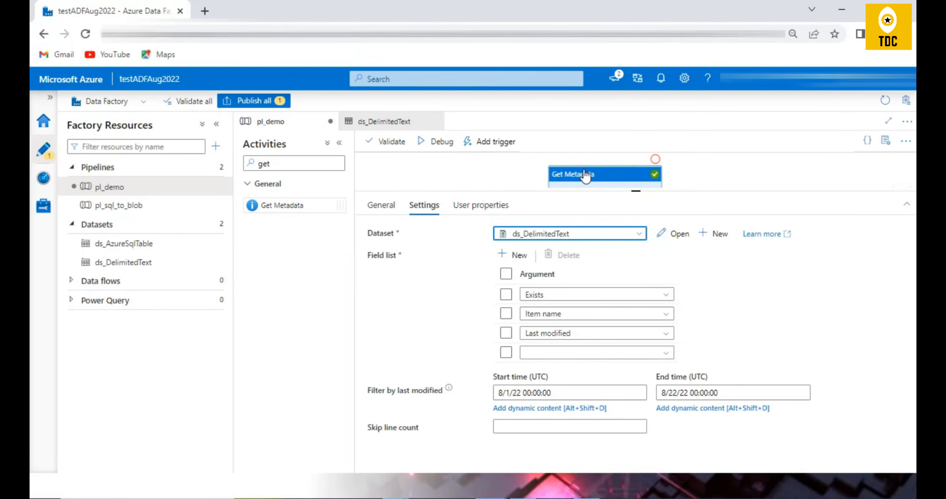
# Clear the file name from the ds_DelimitedText file path and review the first argument's options for the container in pl_demo.
pyautogui.click(675, 234)
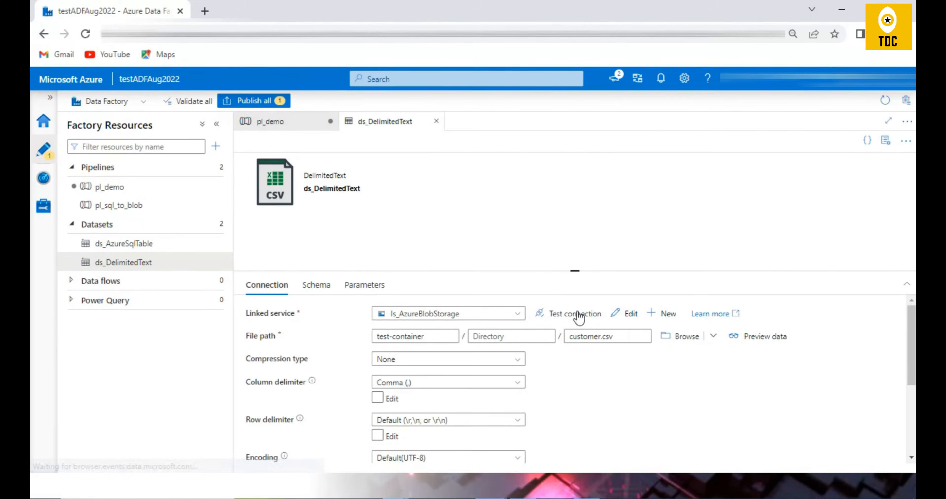
pyautogui.click(630, 336)
pyautogui.hotkey('ctrl', 'a')
pyautogui.press('BackSpace')
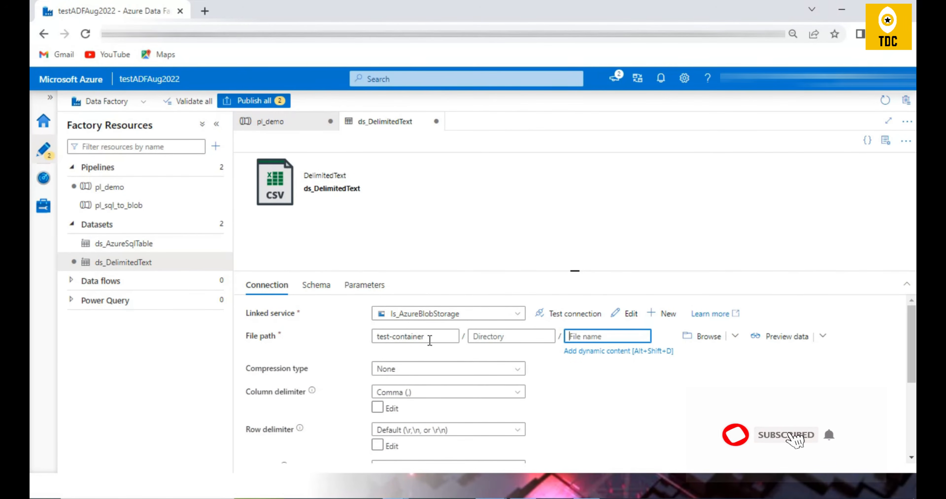
pyautogui.click(430, 338)
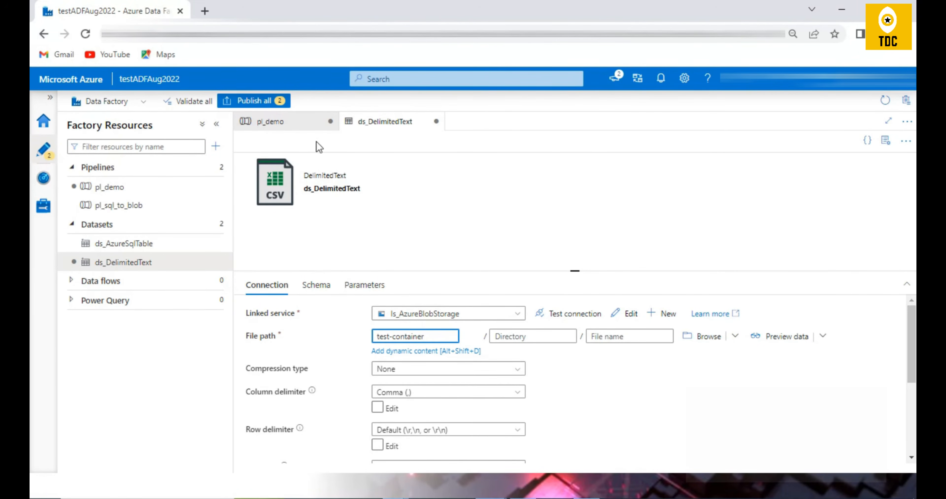
pyautogui.click(264, 122)
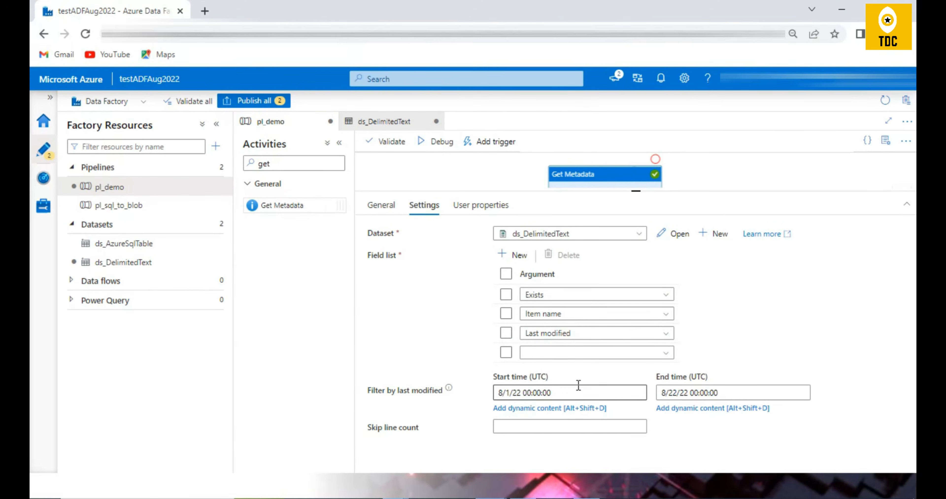
pyautogui.click(561, 296)
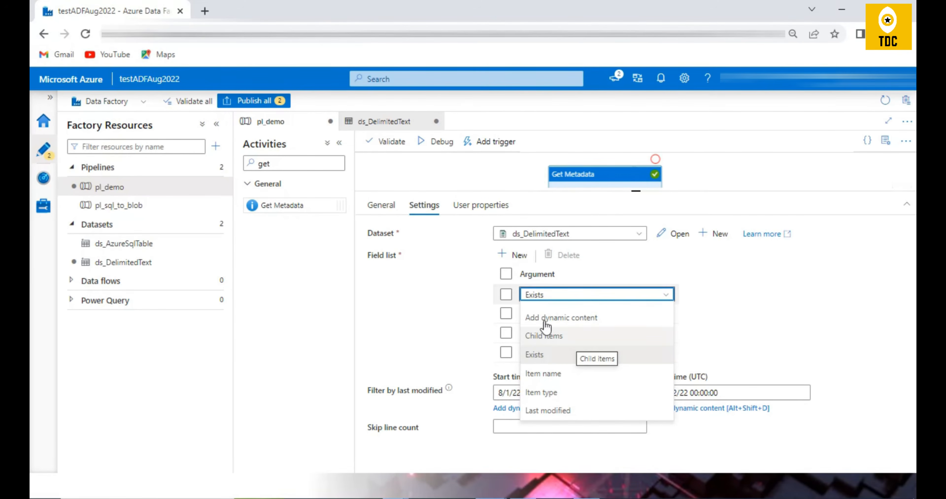
# Set the ds_DelimitedText file name to test.csv and review the fourth field list argument's options in pl_demo.
pyautogui.click(680, 235)
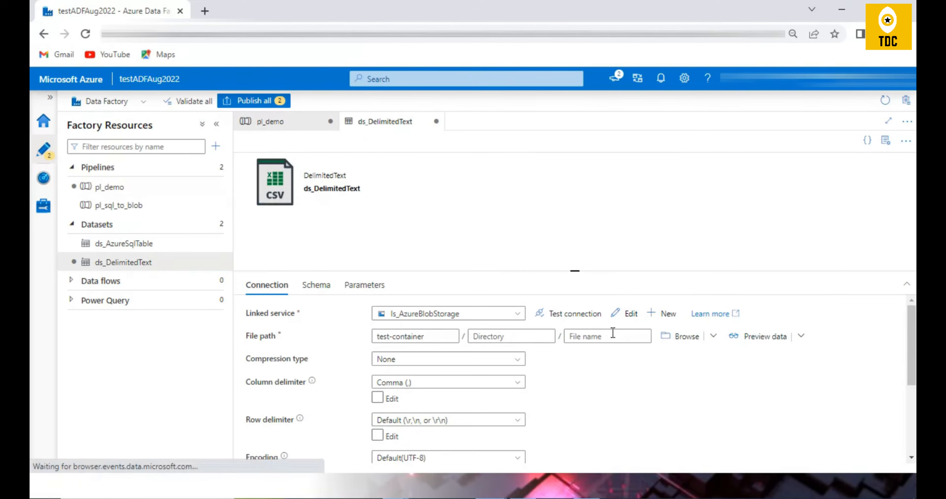
pyautogui.click(596, 338)
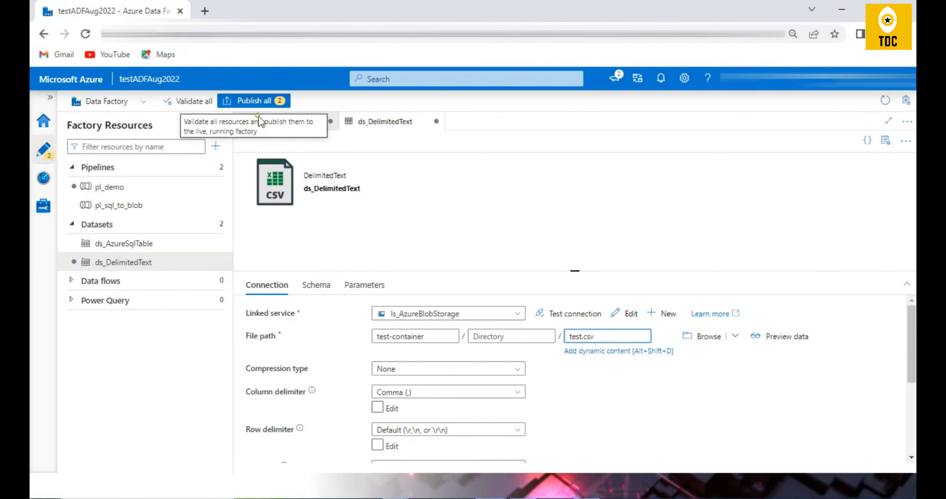
pyautogui.click(290, 122)
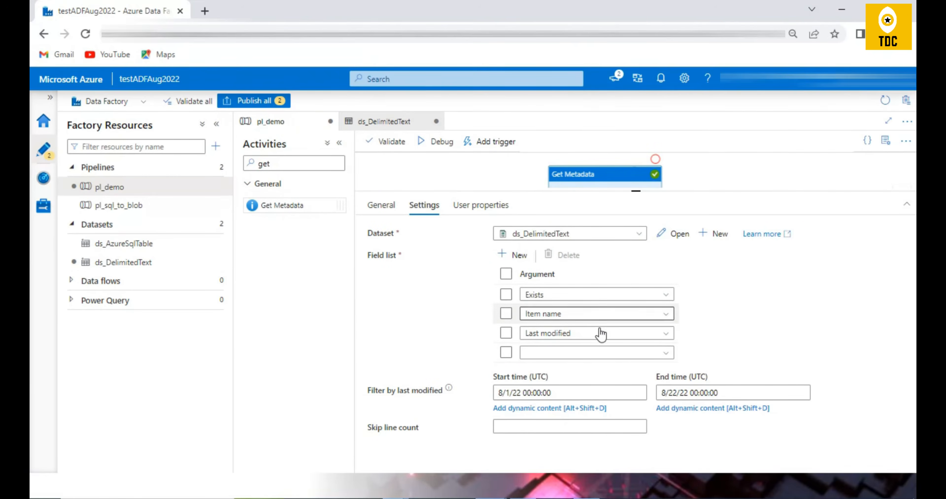
pyautogui.click(597, 352)
pyautogui.scroll(-2, 682, 401)
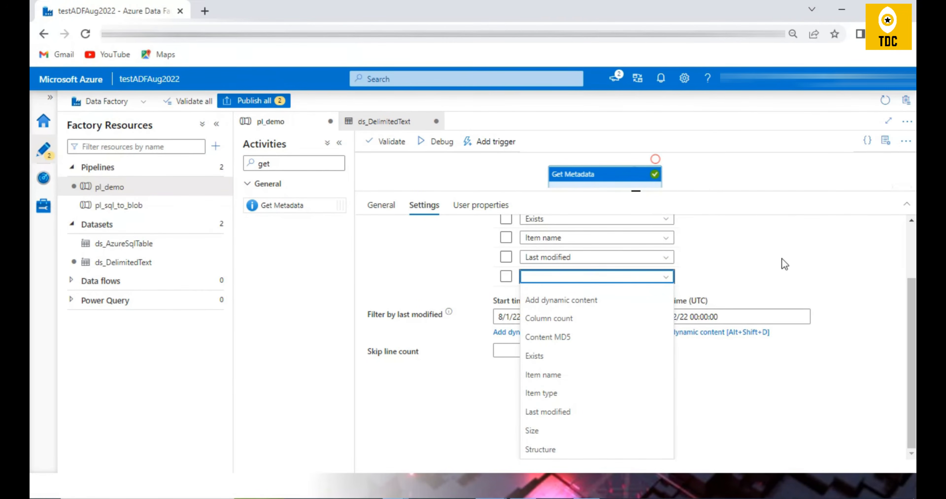
pyautogui.moveTo(636, 192); pyautogui.dragTo(636, 236)
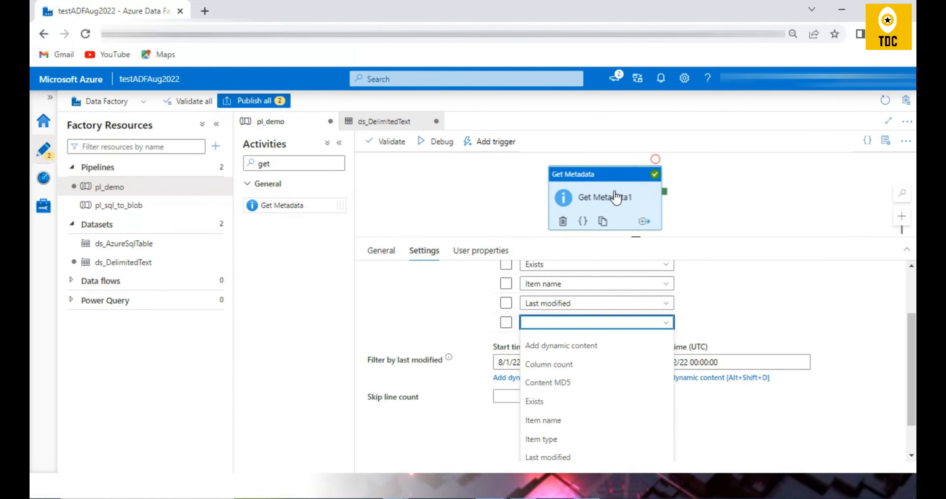
pyautogui.click(770, 327)
# Set the ds_DelimitedText file name to customer.csv and return to the pl_demo pipeline.
pyautogui.click(677, 280)
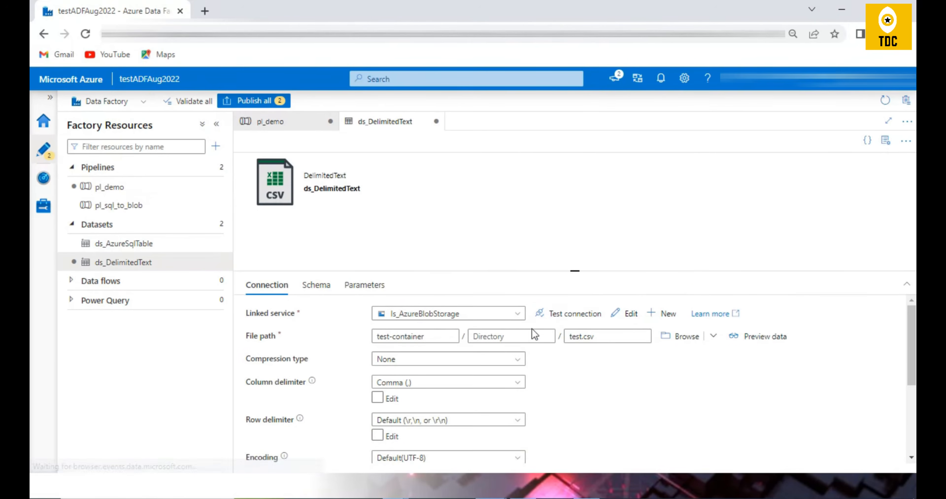
pyautogui.moveTo(608, 337); pyautogui.dragTo(560, 337)
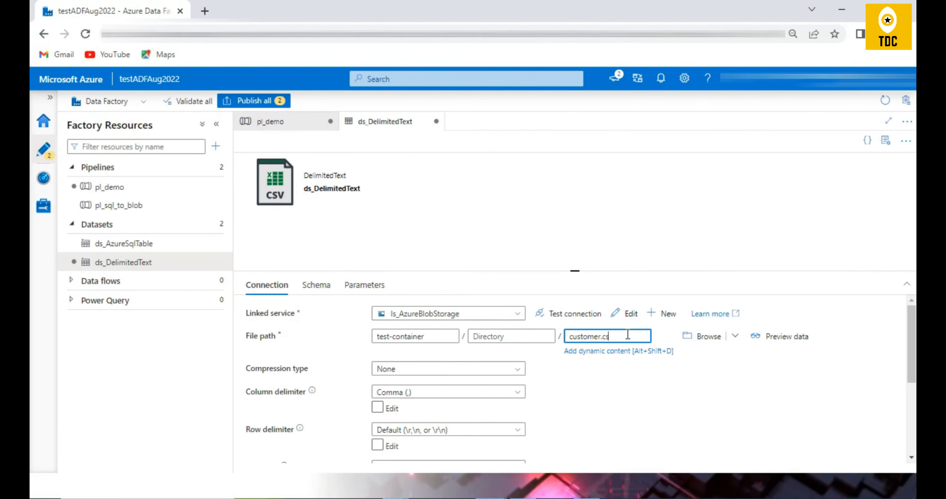
pyautogui.click(274, 121)
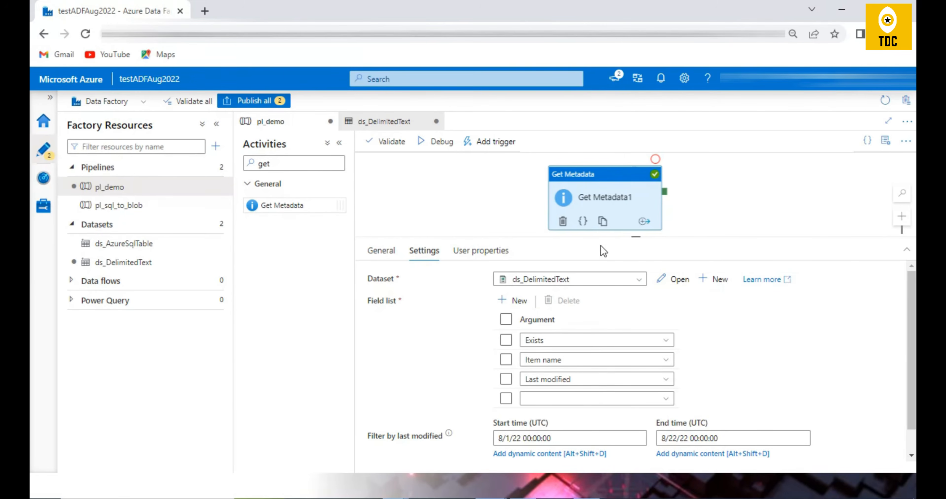
# Add a Set variable activity beside Get Metadata1 and connect Get Metadata1's success output to it.
pyautogui.moveTo(641, 235); pyautogui.dragTo(642, 276)
pyautogui.moveTo(280, 161); pyautogui.dragTo(214, 148)
pyautogui.write('set')
pyautogui.moveTo(318, 204); pyautogui.dragTo(798, 198)
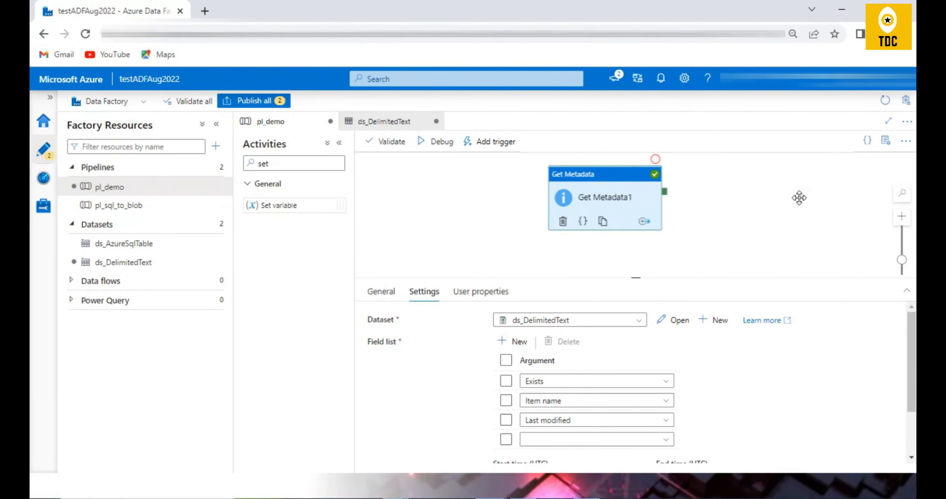
pyautogui.moveTo(665, 194); pyautogui.dragTo(785, 213)
pyautogui.moveTo(289, 160); pyautogui.dragTo(257, 158)
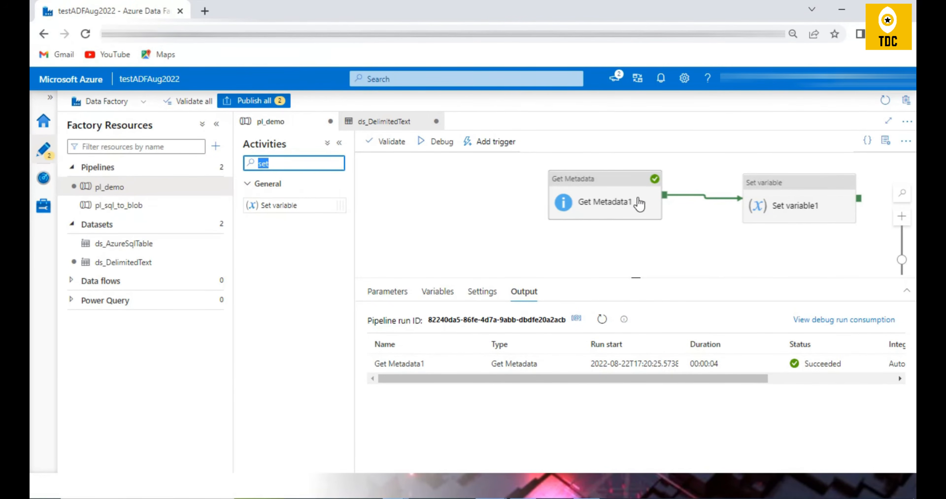
# Select var1 as the variable name for the Set variable1 activity.
pyautogui.click(809, 214)
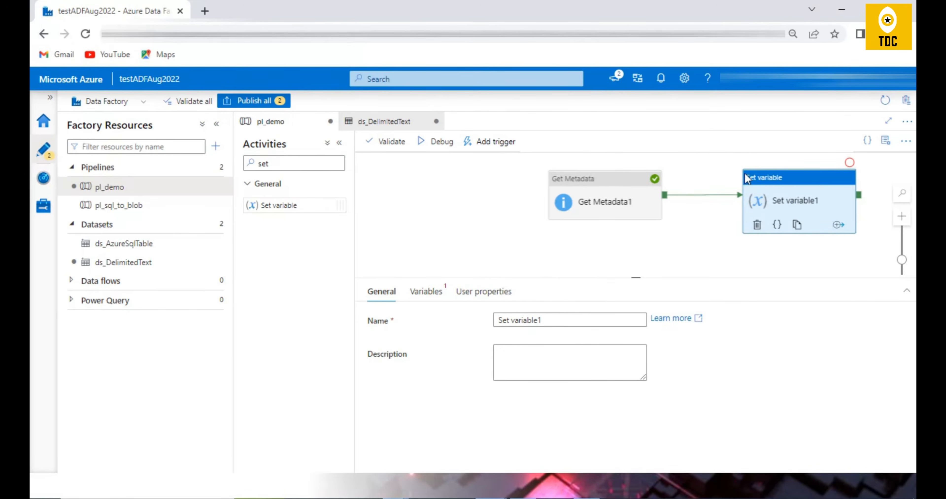
pyautogui.click(442, 299)
pyautogui.click(510, 320)
pyautogui.click(527, 335)
# Set the value of Set variable1 to Get Metadata1's itemType output using dynamic content.
pyautogui.click(474, 253)
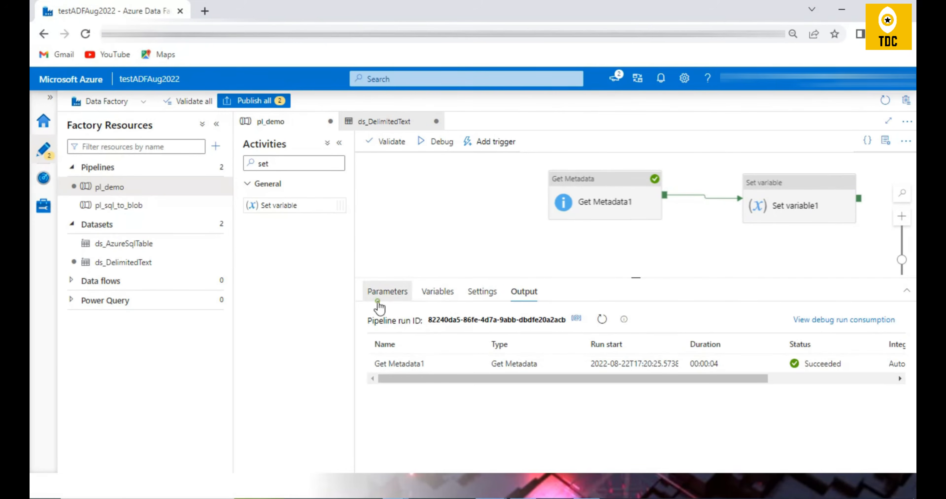
pyautogui.click(439, 297)
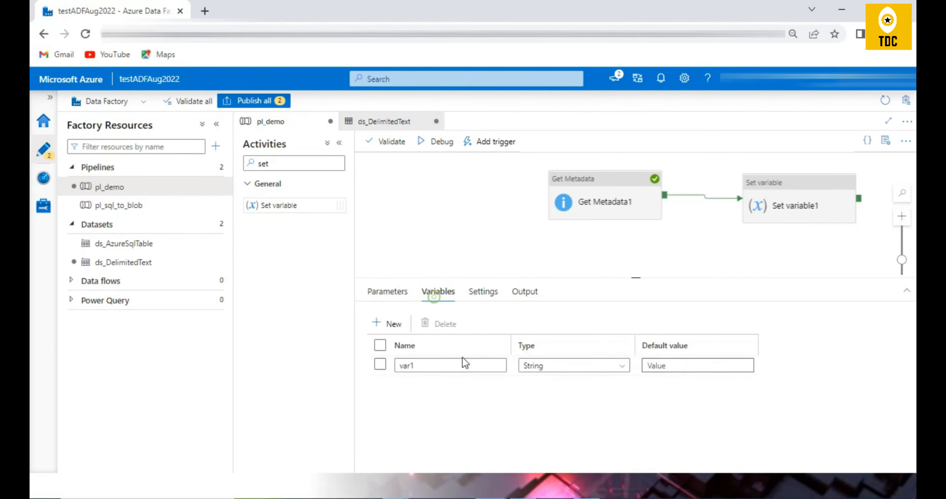
pyautogui.click(830, 187)
pyautogui.click(518, 339)
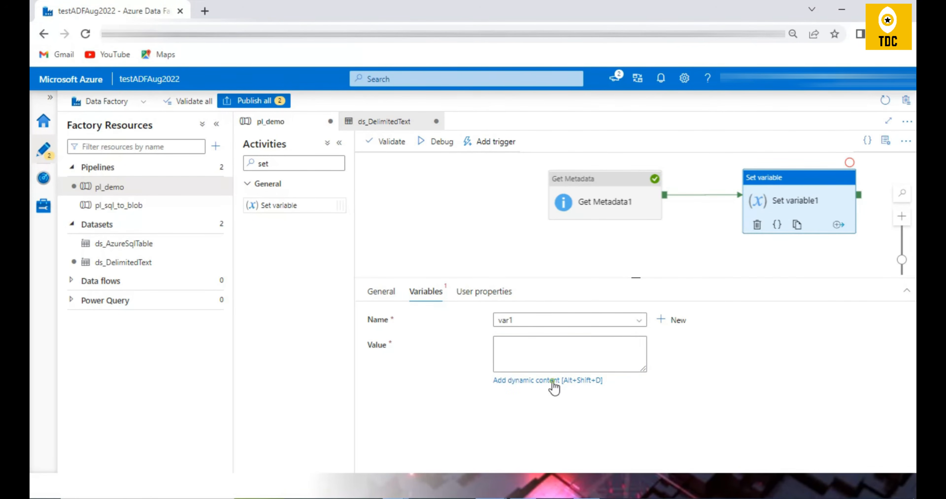
pyautogui.click(553, 381)
pyautogui.scroll(-4, 758, 385)
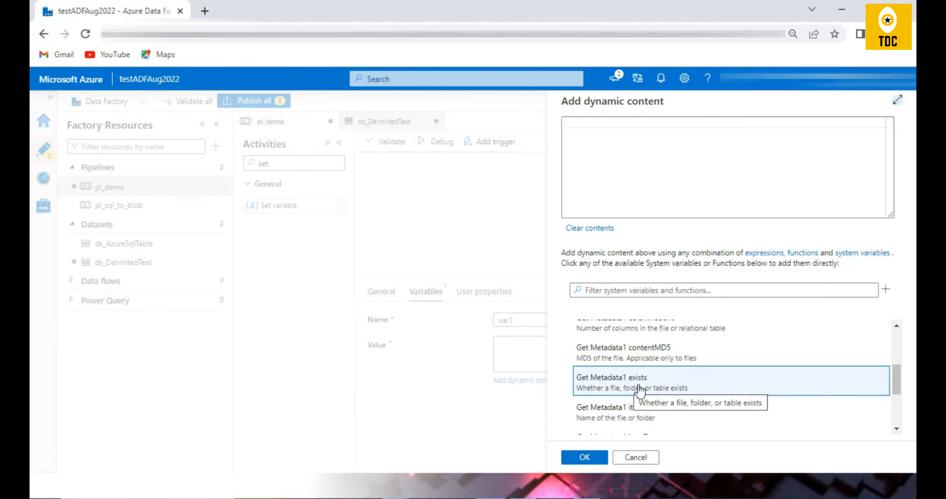
pyautogui.scroll(-2, 674, 413)
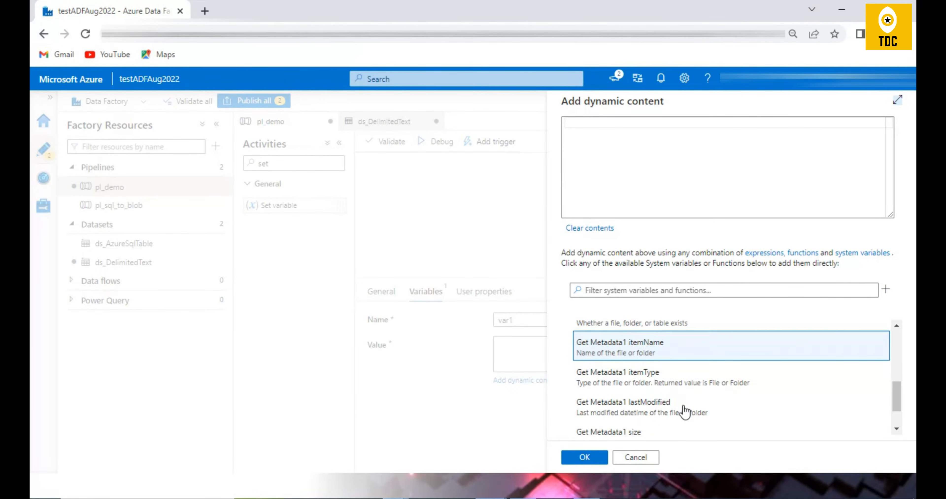
pyautogui.click(628, 383)
pyautogui.click(580, 458)
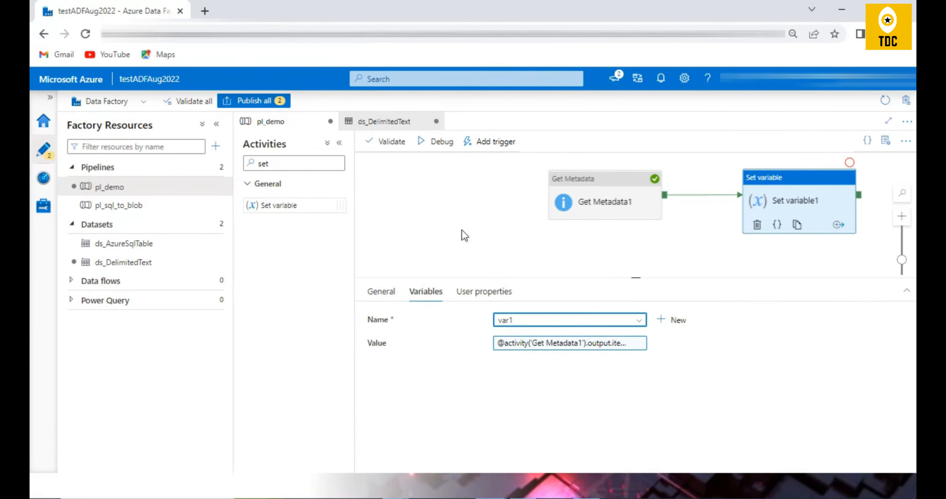
# Debug the pl_demo pipeline and review the Get Metadata1 outputs available for Set variable1's value.
pyautogui.click(438, 141)
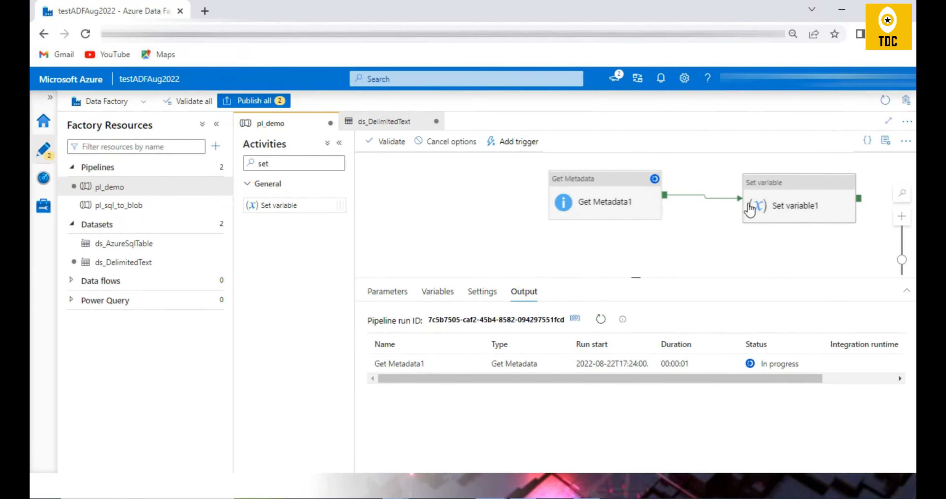
pyautogui.click(791, 200)
pyautogui.click(545, 344)
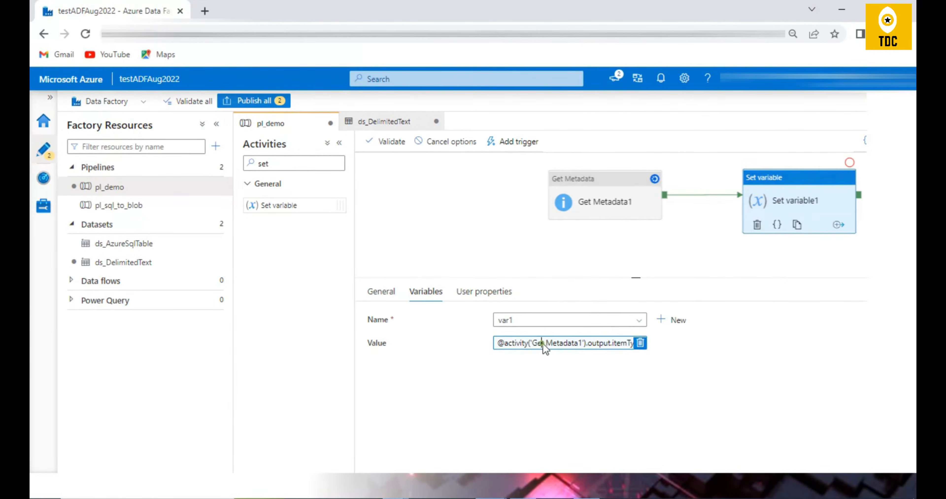
pyautogui.scroll(-5, 704, 389)
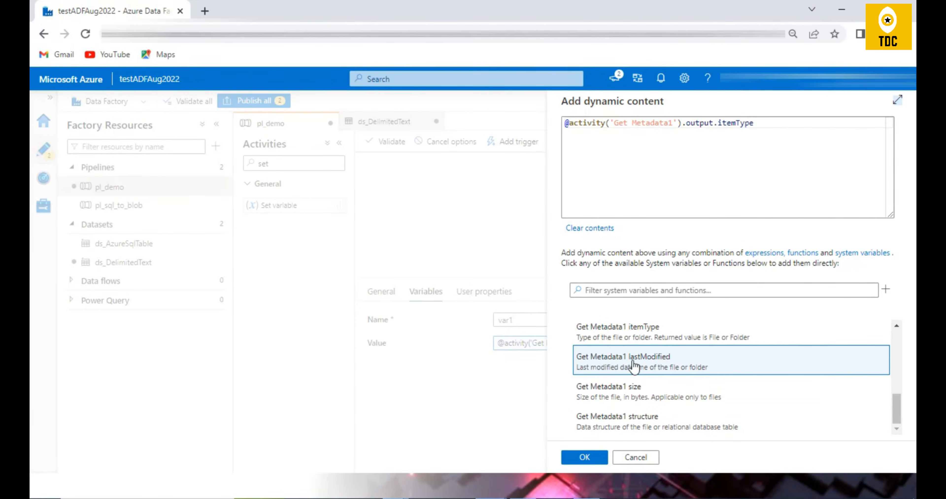
pyautogui.click(646, 455)
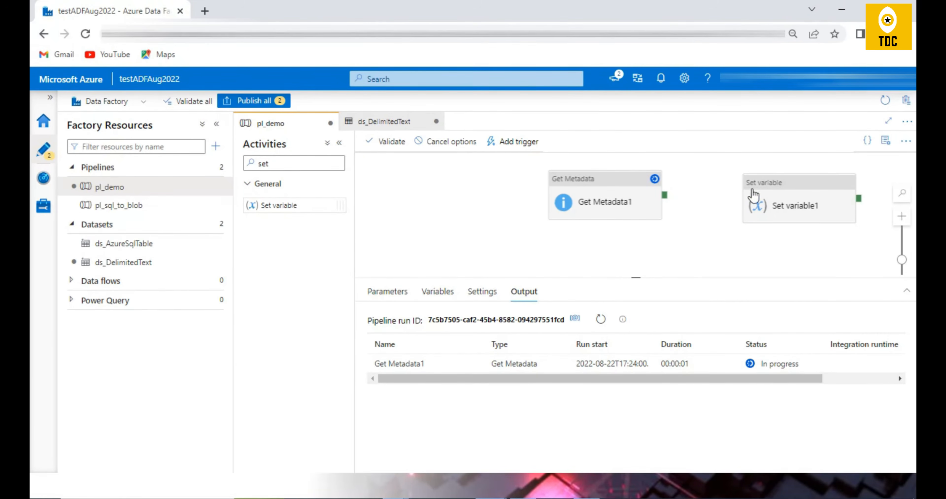
# Reconnect Get Metadata1's success output to Set variable1 and check the activity's value expression.
pyautogui.click(754, 195)
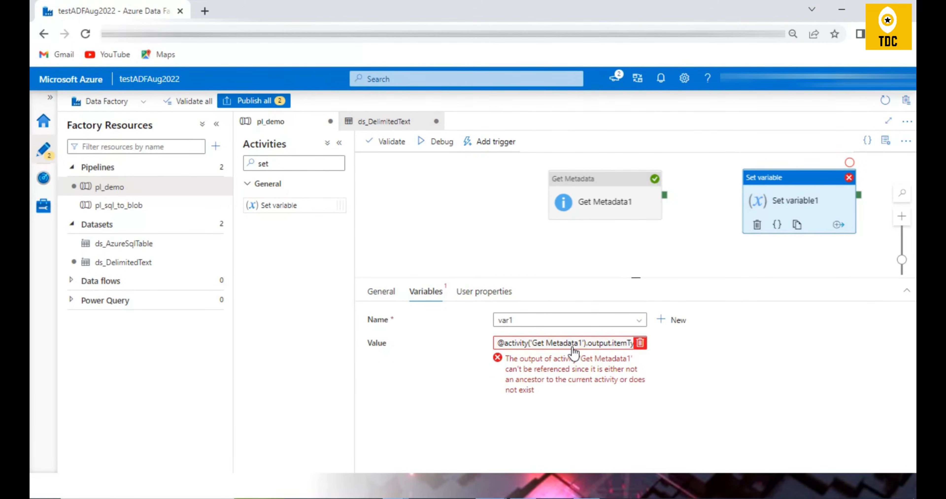
pyautogui.moveTo(664, 195); pyautogui.dragTo(768, 207)
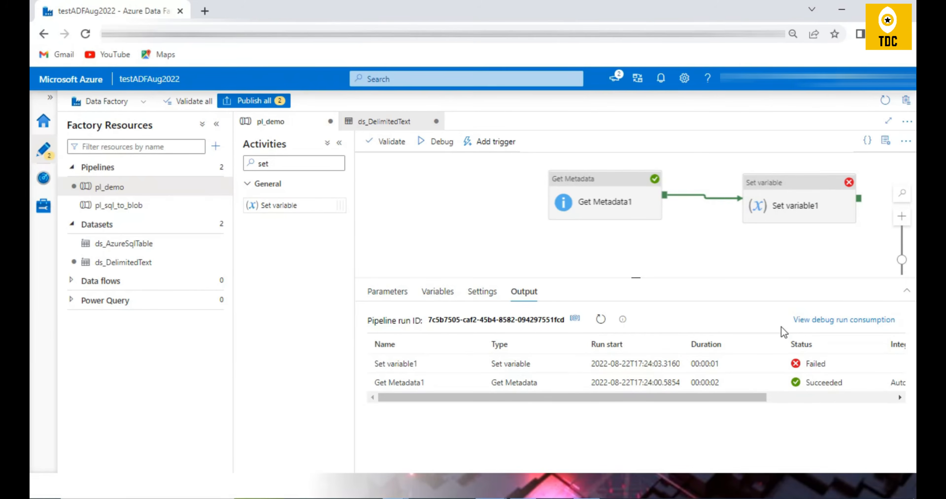
pyautogui.click(774, 204)
pyautogui.click(510, 359)
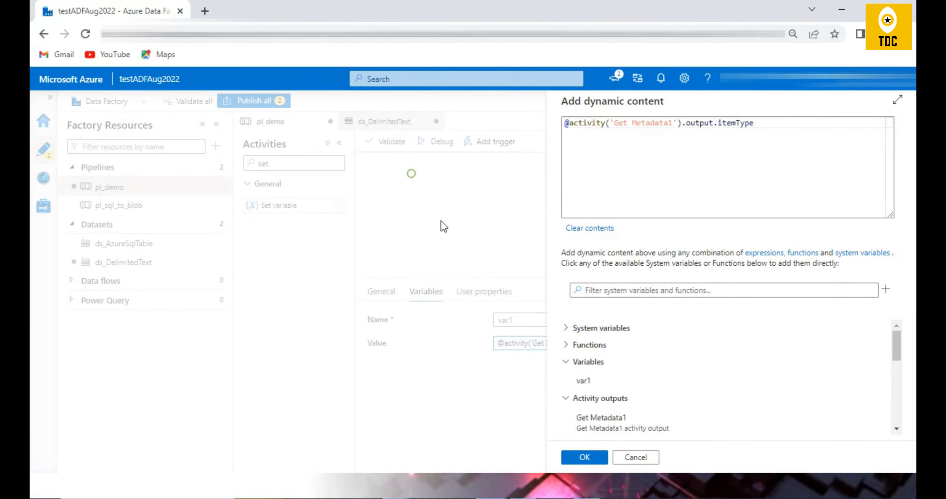
pyautogui.click(635, 457)
pyautogui.click(448, 243)
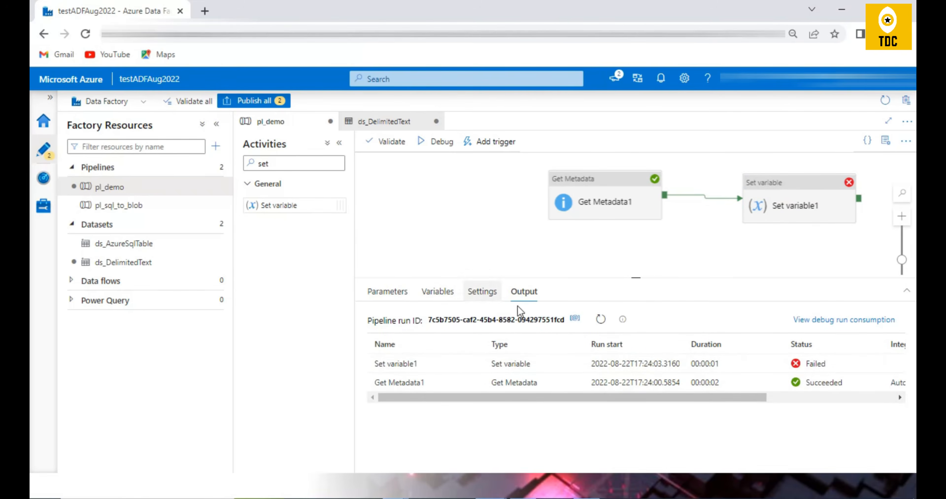
# Examine the error details of Set variable1 in the debug run output.
pyautogui.click(475, 365)
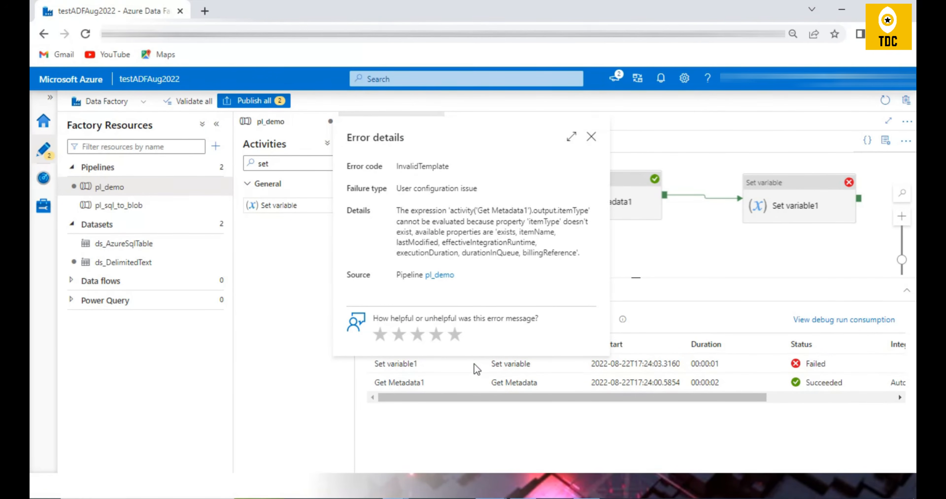
pyautogui.doubleClick(547, 222)
pyautogui.click(592, 136)
# Delete the blank fourth argument from the Get Metadata1 field list.
pyautogui.click(608, 207)
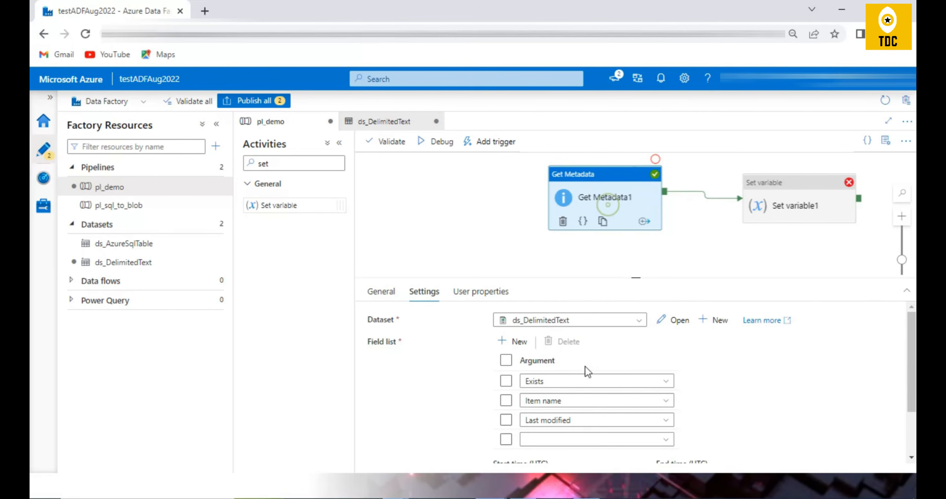
pyautogui.click(506, 440)
pyautogui.click(574, 439)
pyautogui.scroll(-2, 690, 416)
pyautogui.scroll(2, 653, 369)
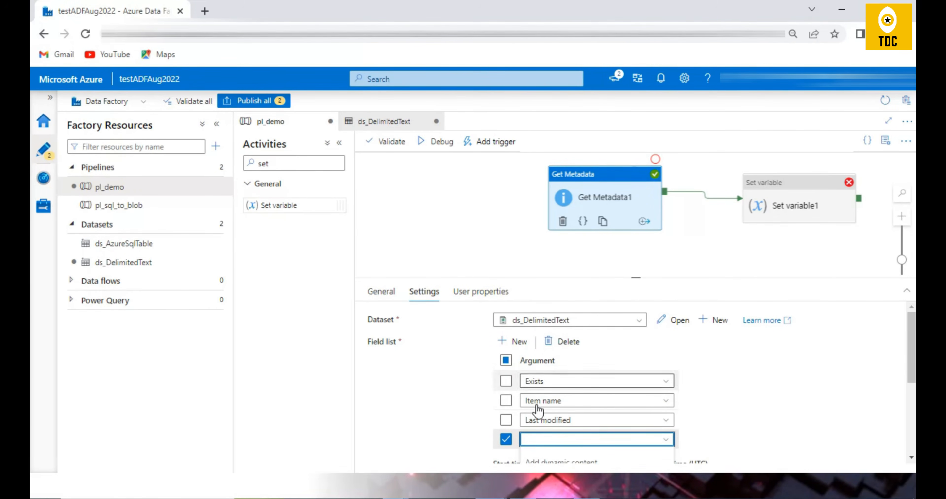
pyautogui.click(560, 347)
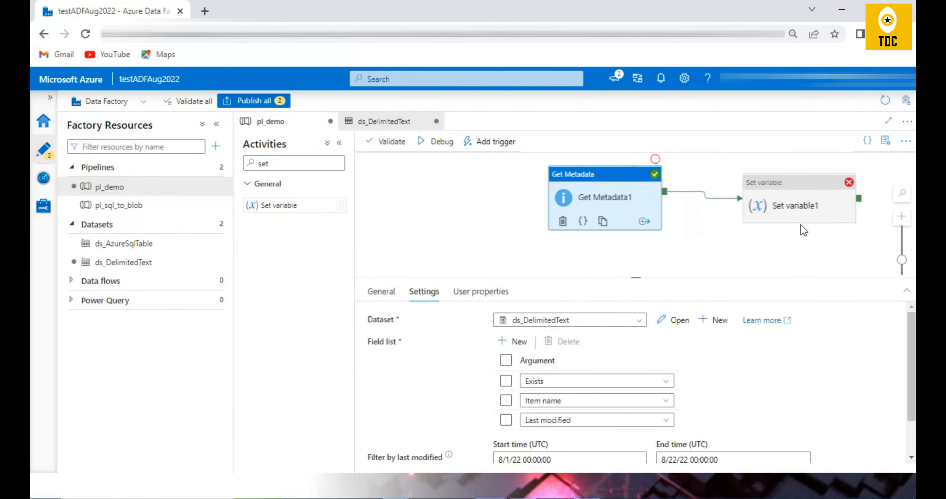
pyautogui.click(807, 214)
pyautogui.click(566, 343)
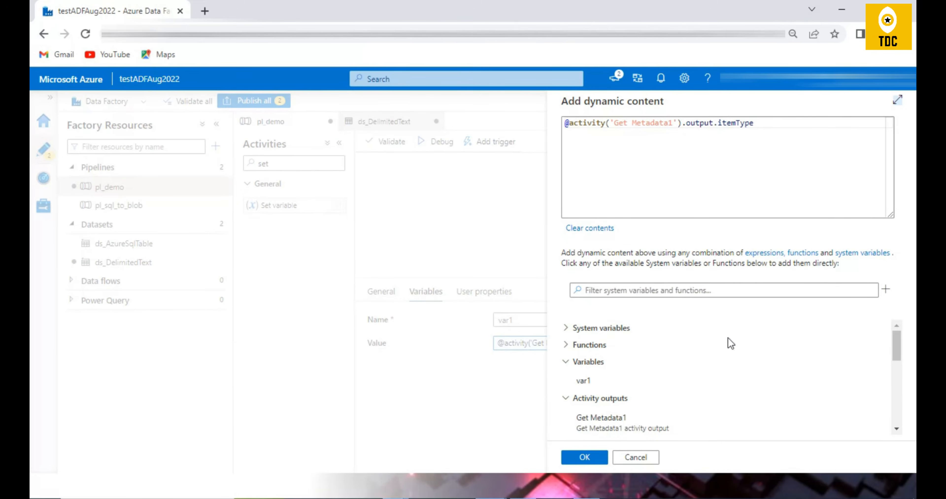
pyautogui.scroll(-5, 731, 343)
pyautogui.tripleClick(785, 127)
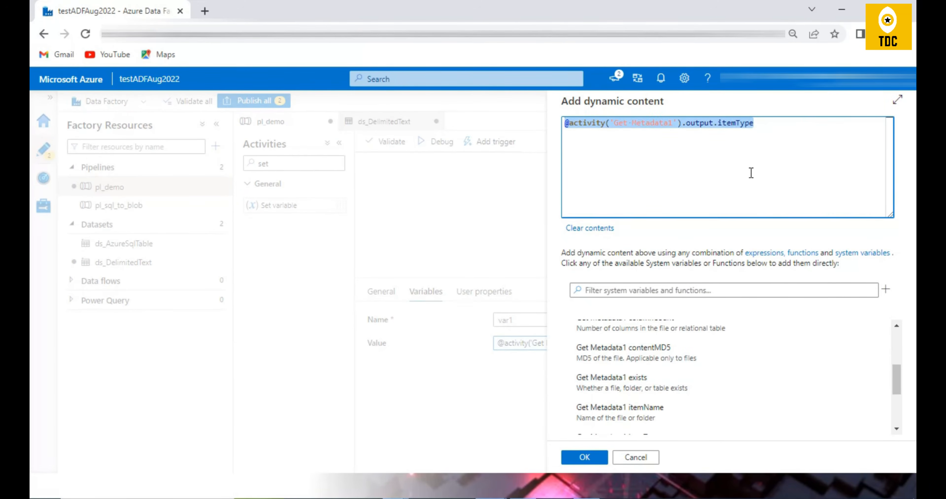
pyautogui.press('BackSpace')
pyautogui.click(672, 398)
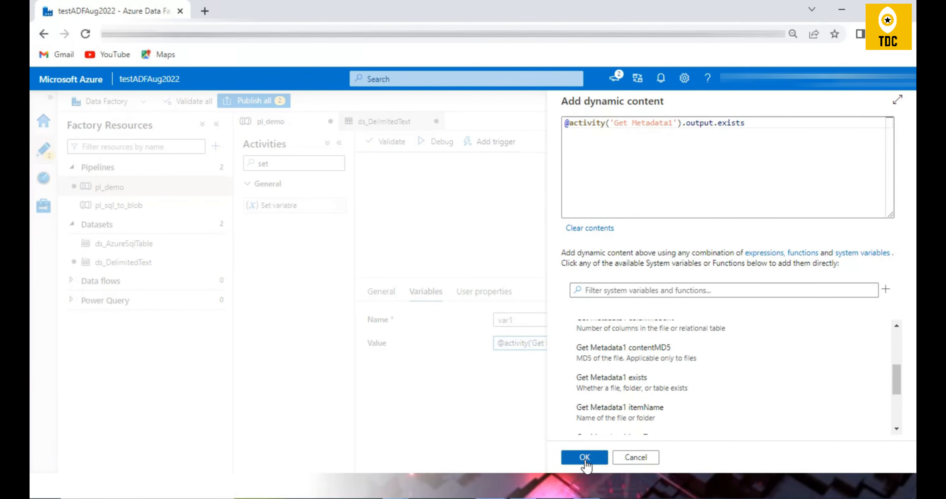
pyautogui.doubleClick(583, 124)
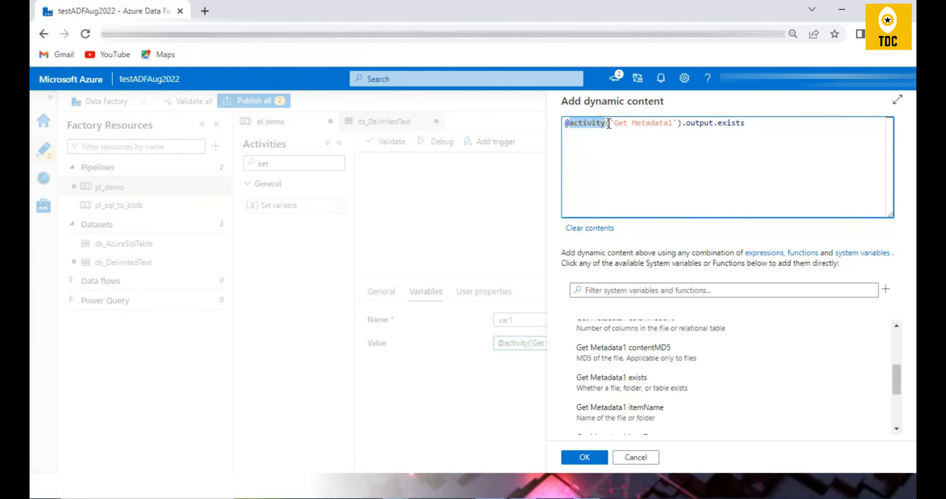
pyautogui.doubleClick(700, 122)
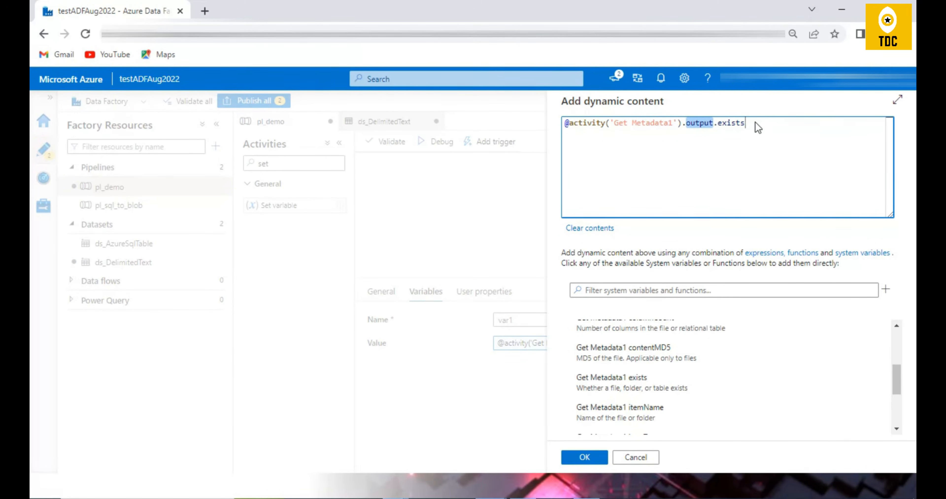
pyautogui.moveTo(699, 122); pyautogui.dragTo(764, 134)
pyautogui.hotkey('ctrl', 'z')
pyautogui.click(587, 459)
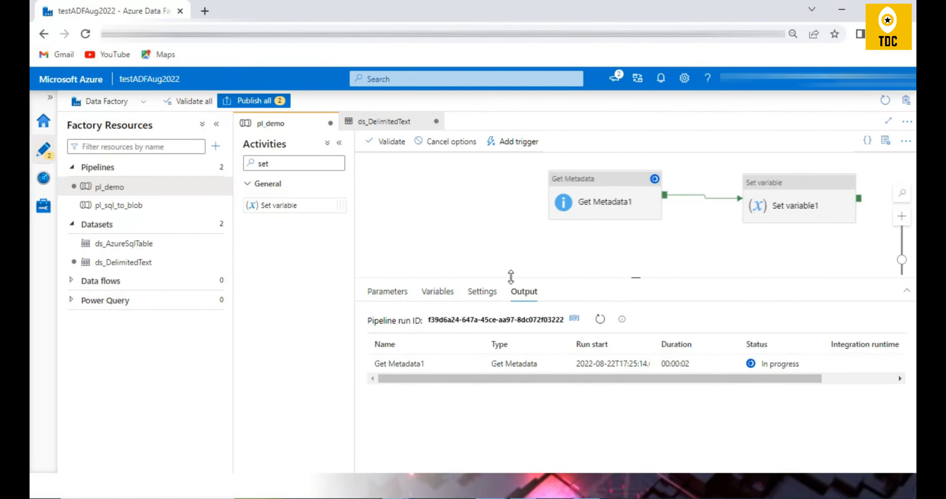
# Debug pl_demo with the exists expression and refresh the run output.
pyautogui.click(600, 320)
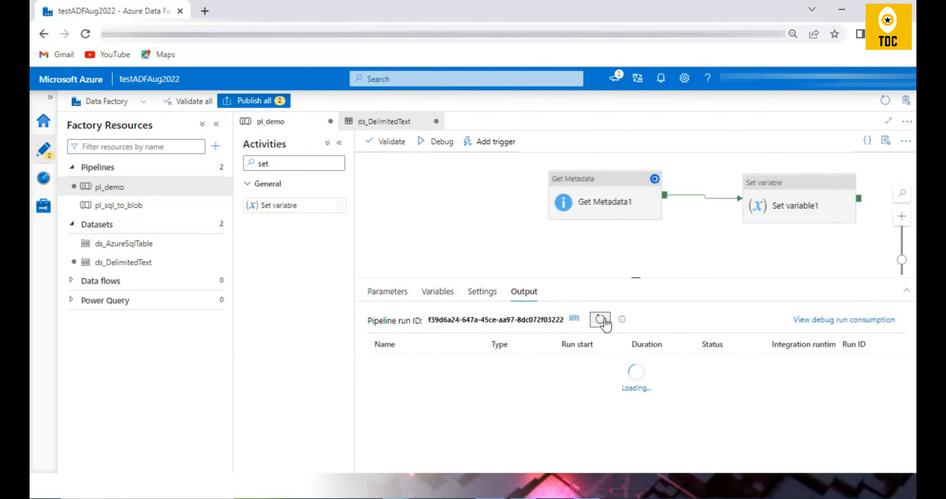
pyautogui.click(523, 498)
pyautogui.click(425, 251)
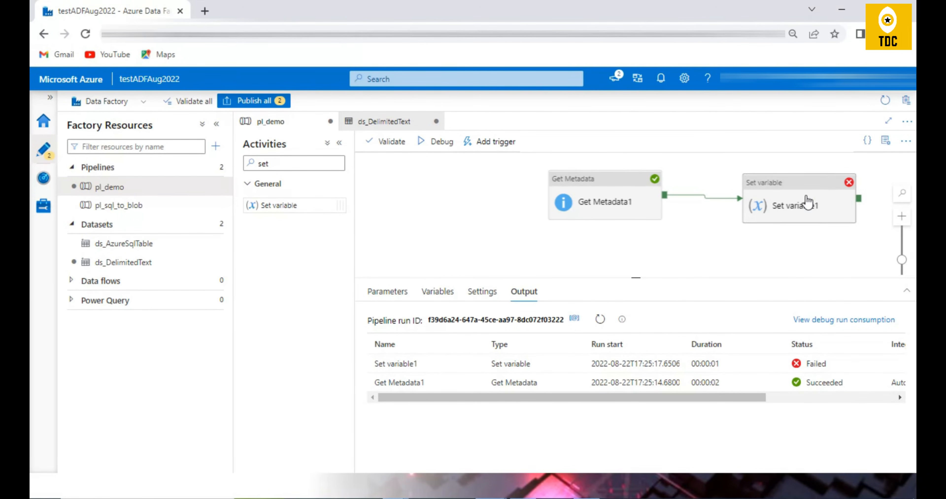
# Change the type of the pipeline variable var1 to Boolean.
pyautogui.click(805, 205)
pyautogui.click(423, 209)
pyautogui.click(388, 291)
pyautogui.click(438, 291)
pyautogui.click(544, 370)
pyautogui.click(543, 400)
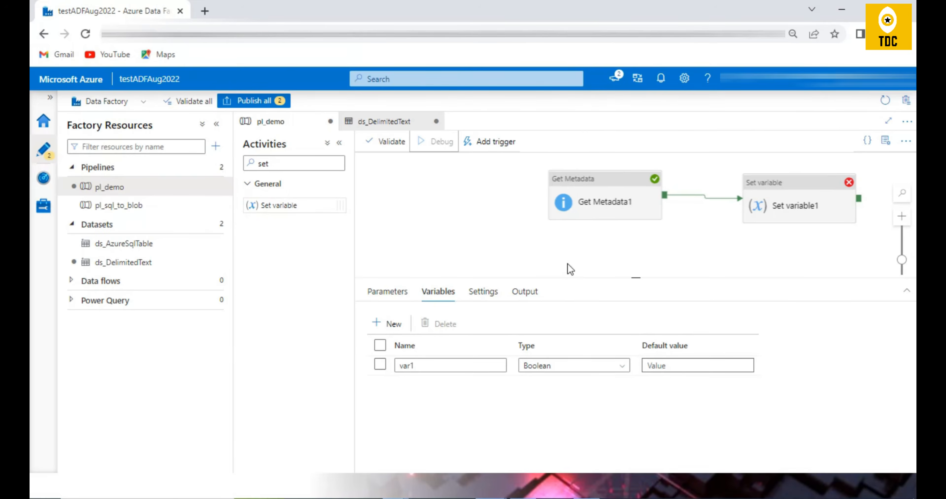
# Debug pl_demo with the Boolean variable and inspect the value in Set variable1's output.
pyautogui.click(600, 319)
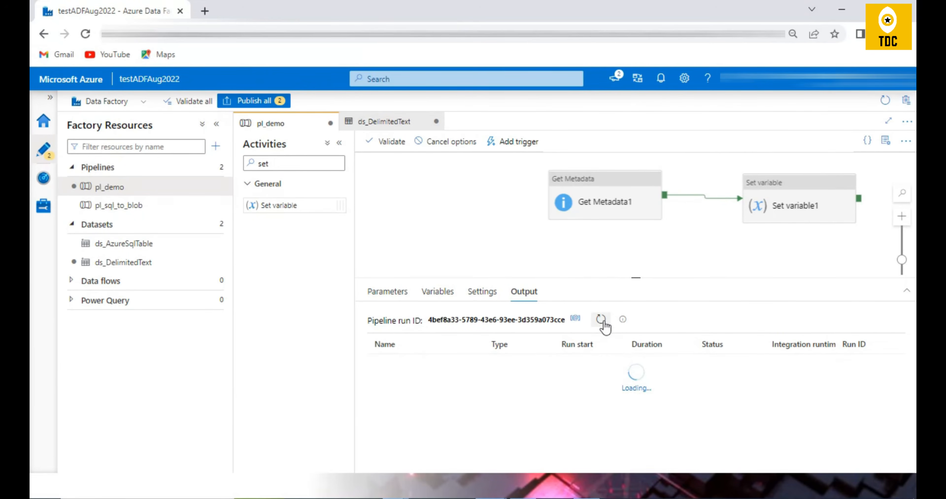
pyautogui.click(602, 320)
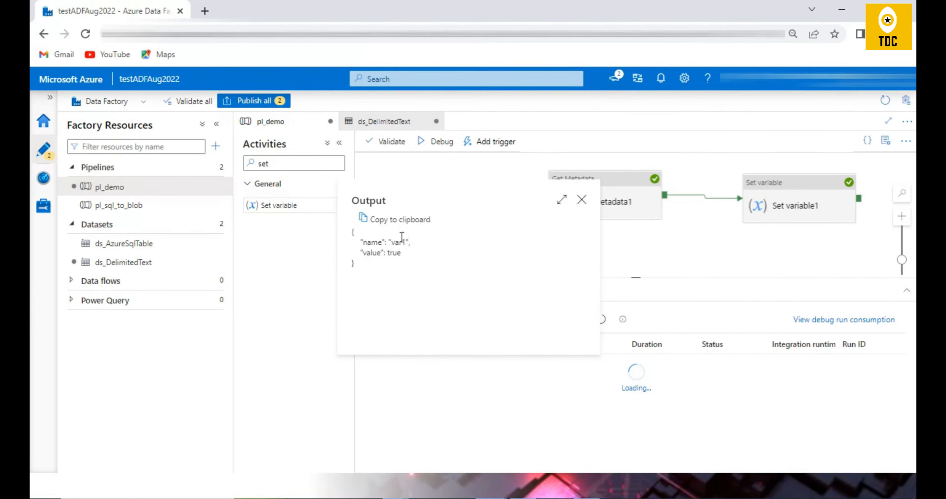
pyautogui.doubleClick(394, 253)
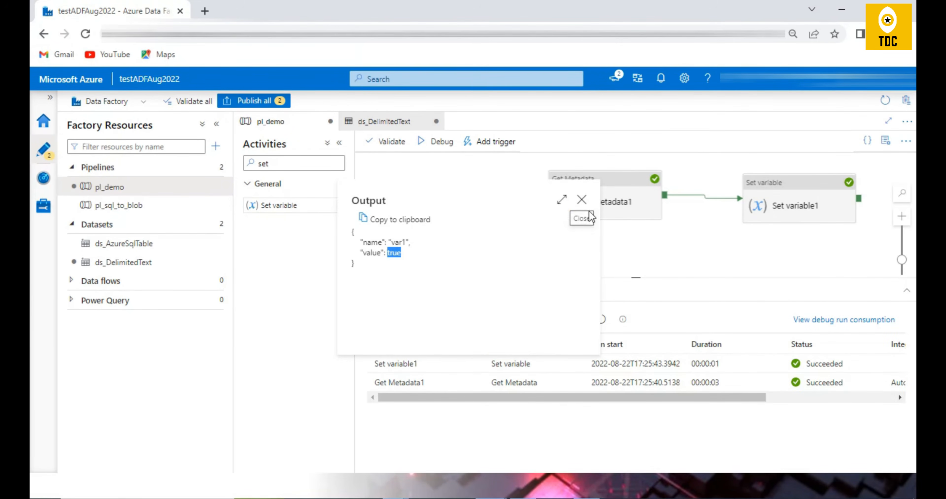
pyautogui.click(581, 199)
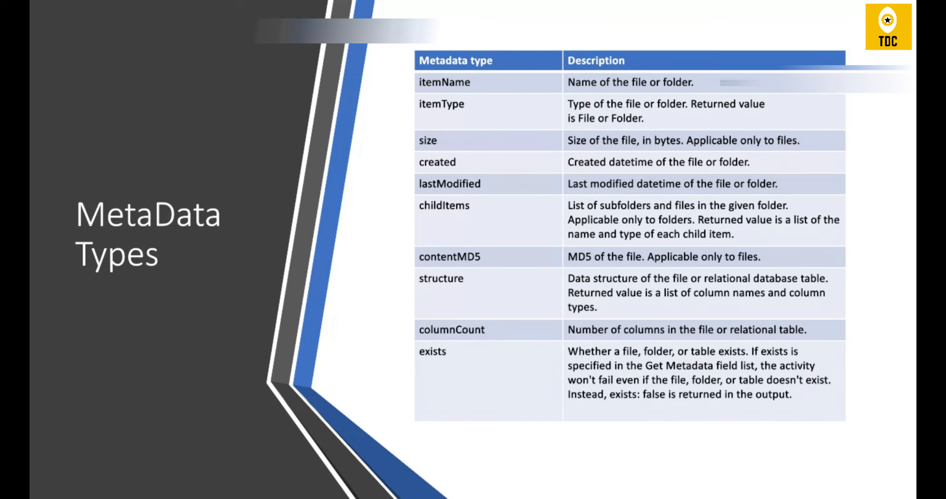
# Switch back to Azure Data Factory and rearrange Get Metadata1 and Set variable1 side by side on the canvas.
pyautogui.hotkey('alt', 'Tab')
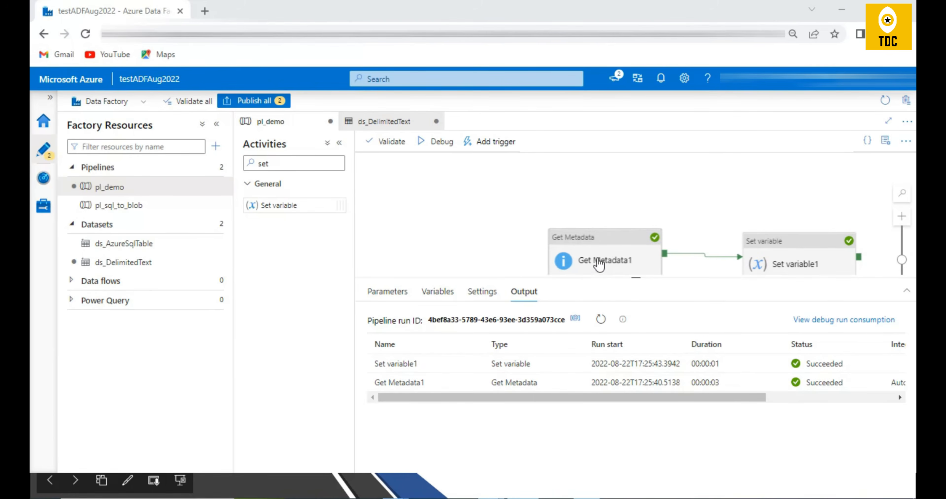
pyautogui.moveTo(601, 263); pyautogui.dragTo(477, 229)
pyautogui.moveTo(764, 249); pyautogui.dragTo(729, 179)
pyautogui.click(496, 212)
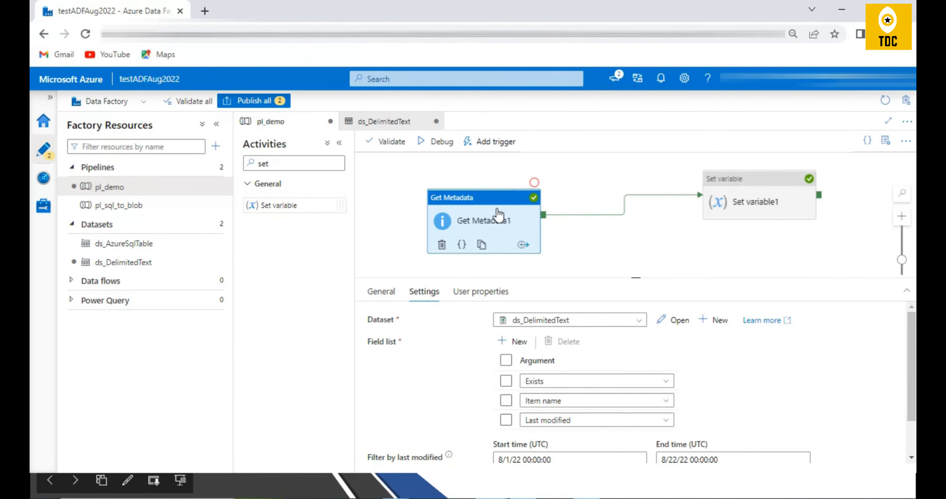
pyautogui.moveTo(495, 222); pyautogui.dragTo(526, 203)
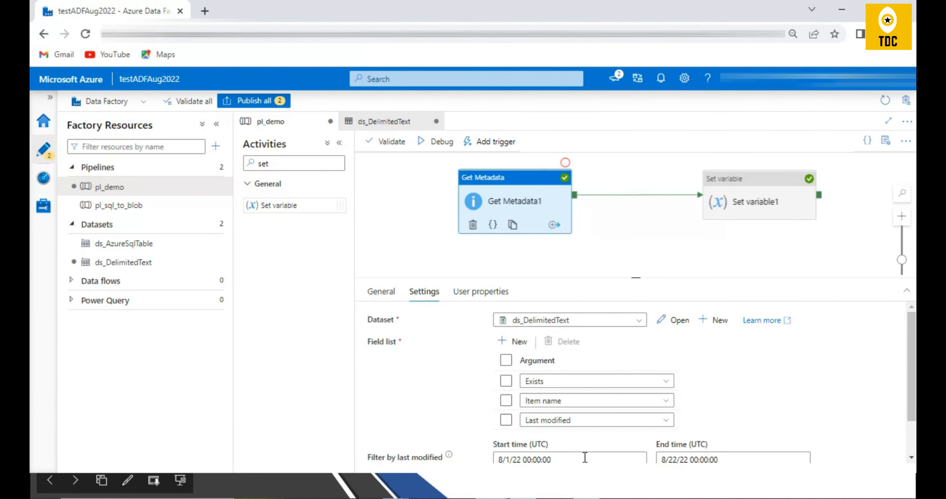
# Open the start time of Get Metadata1's last modified filter.
pyautogui.click(559, 460)
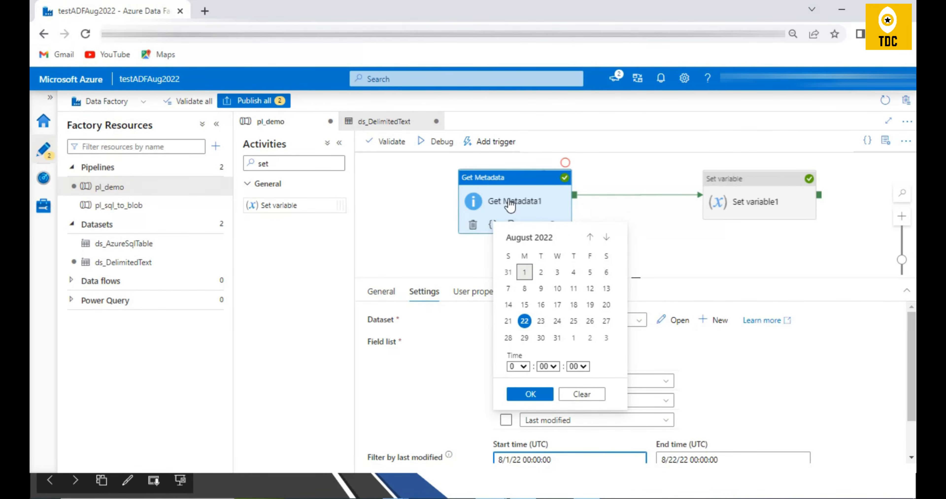
# Close the start time calendar, add a new argument to Get Metadata1's field list, and look through its metadata options.
pyautogui.click(509, 202)
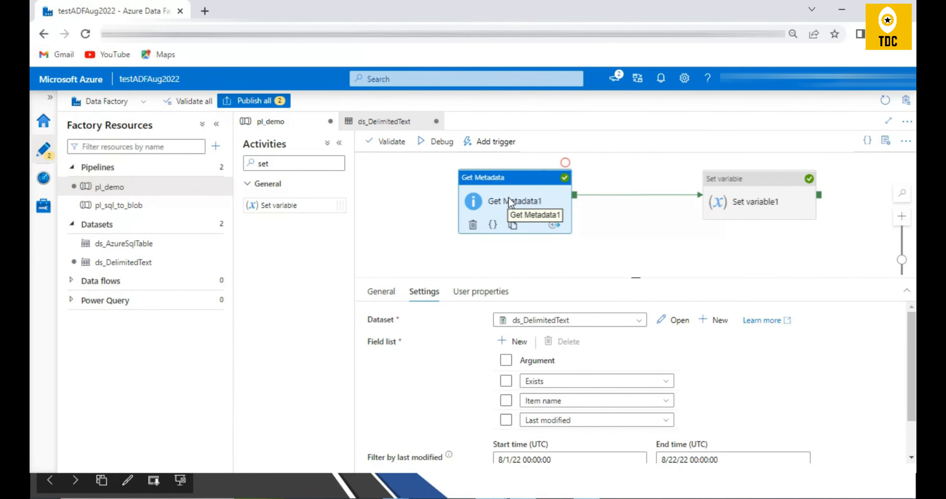
pyautogui.click(512, 341)
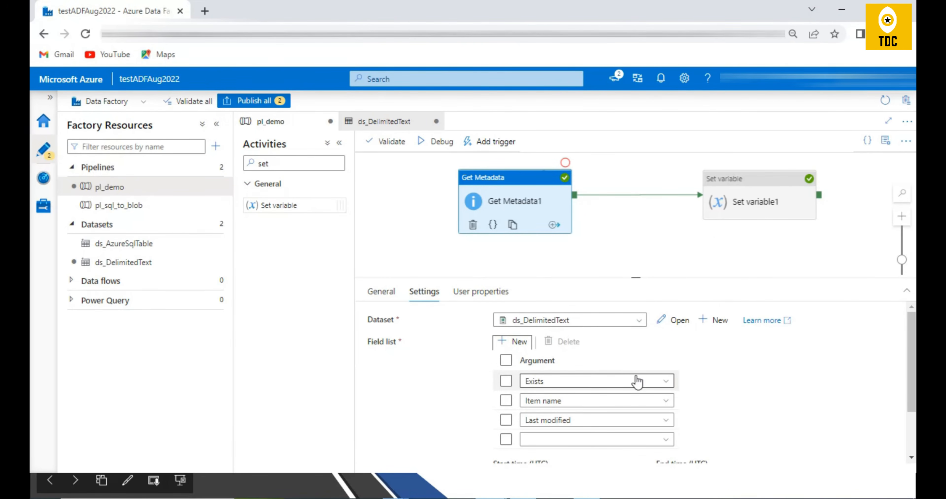
pyautogui.scroll(-2, 571, 386)
pyautogui.click(573, 374)
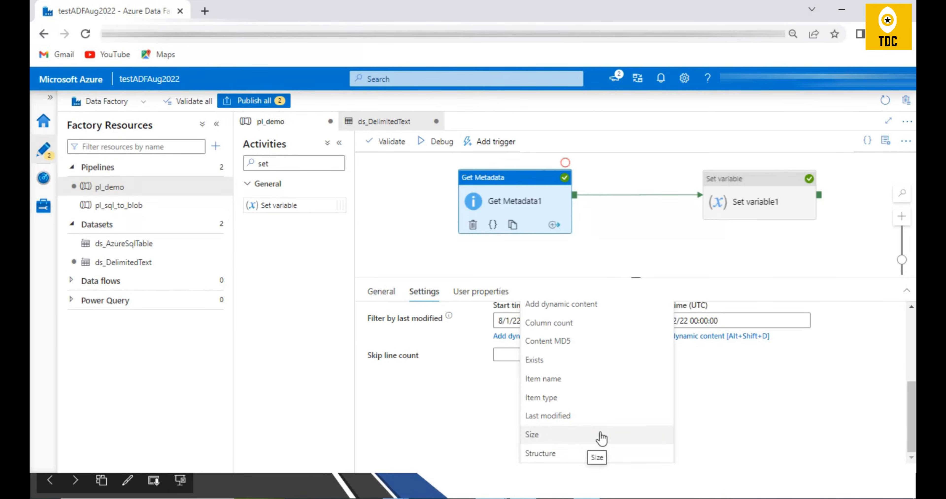
pyautogui.click(509, 198)
# Open the ds_DelimitedText dataset and clear the file name so its file path covers only test-container.
pyautogui.click(669, 320)
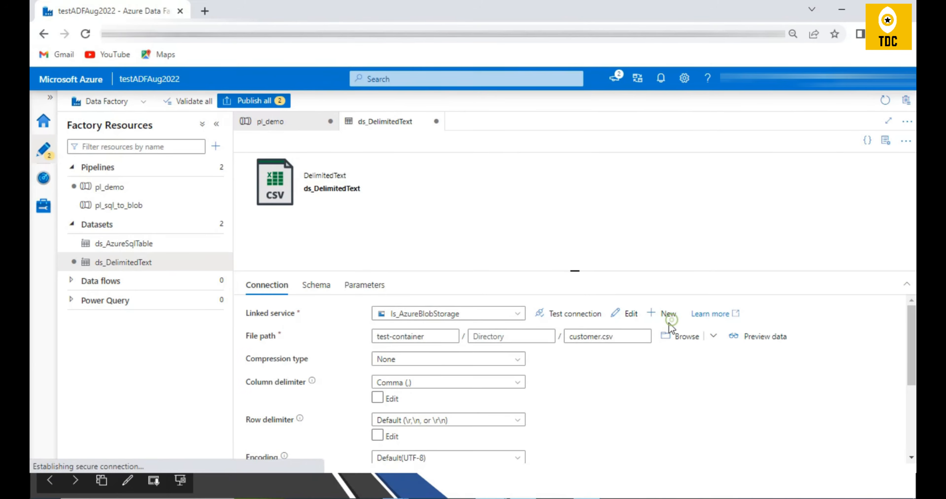
pyautogui.tripleClick(618, 337)
pyautogui.press('BackSpace')
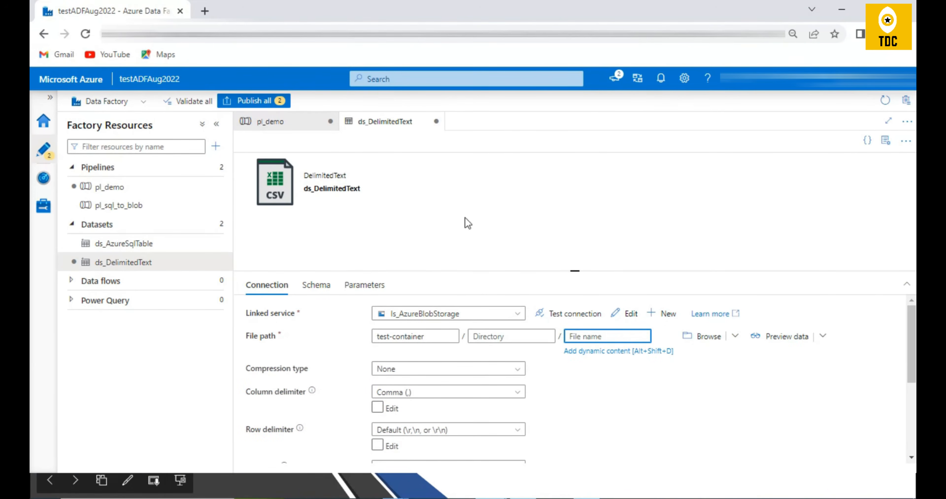
# Return to pl_demo, set Get Metadata1's new argument to Child items, and view the metadata options offered for a folder.
pyautogui.click(280, 127)
pyautogui.click(560, 442)
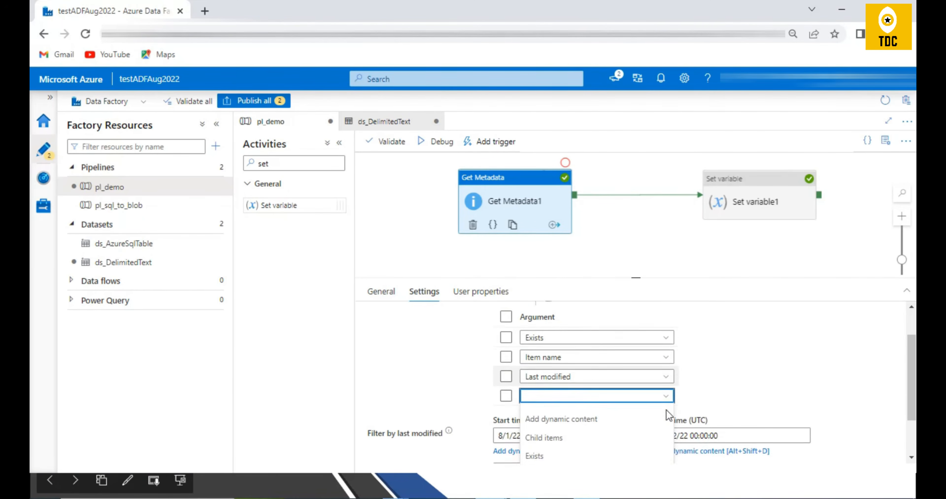
pyautogui.click(544, 379)
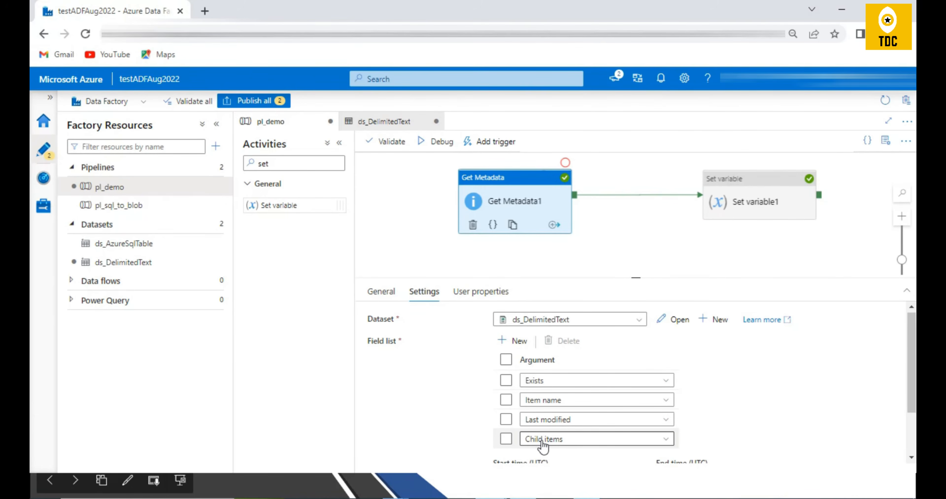
pyautogui.scroll(-2, 709, 429)
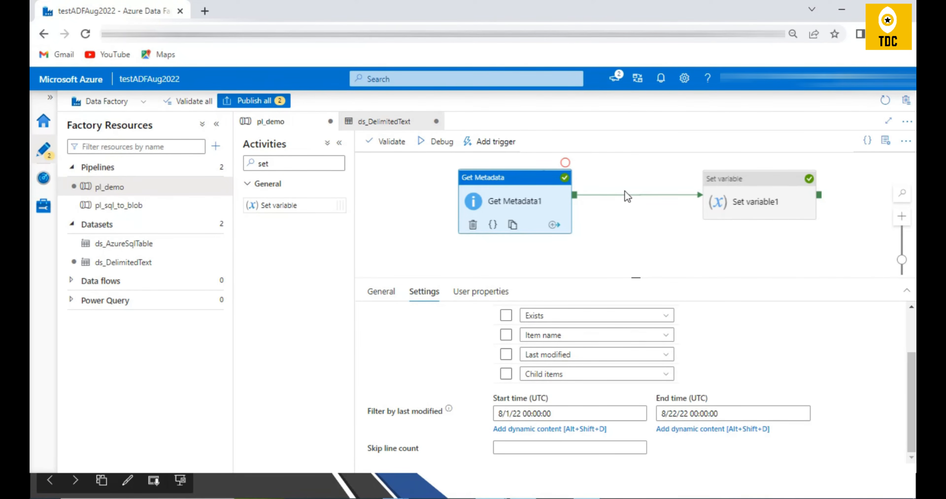
pyautogui.click(566, 322)
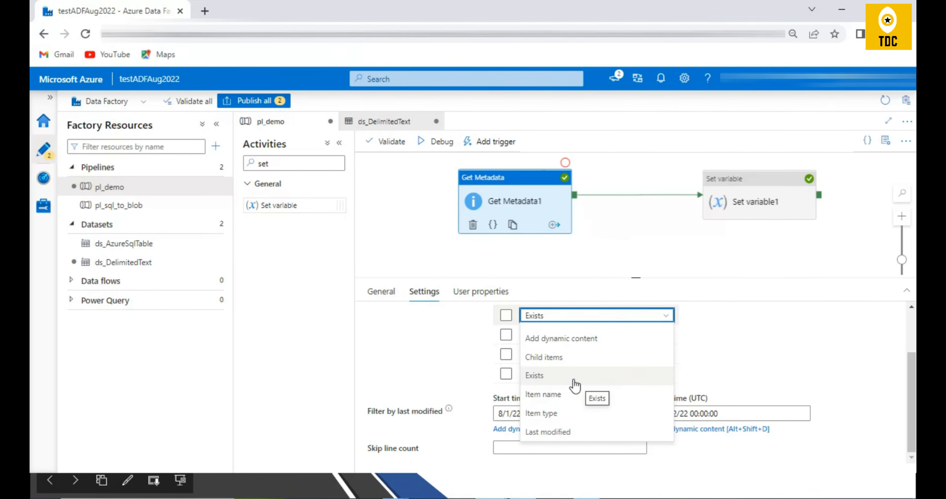
# Search the activities for "if" and add an If Condition activity to the canvas between Get Metadata1 and Set variable1.
pyautogui.click(359, 185)
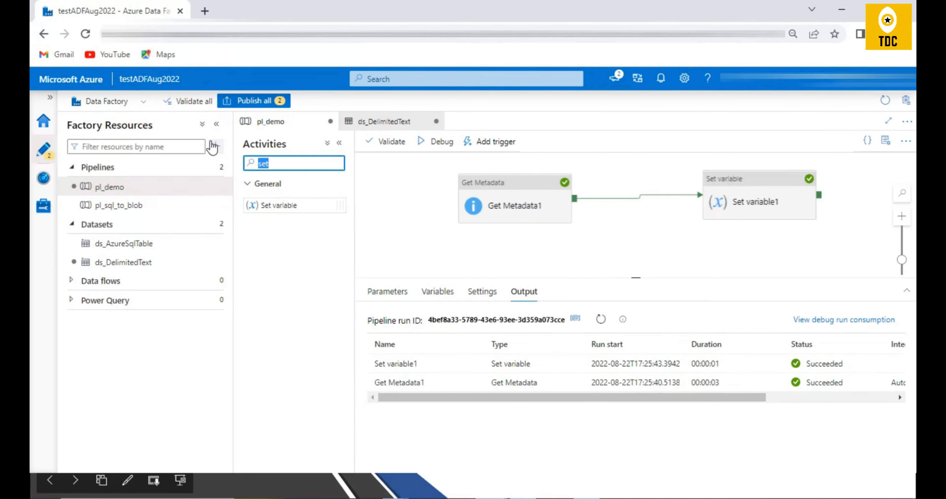
pyautogui.write('if')
pyautogui.moveTo(283, 205); pyautogui.dragTo(627, 208)
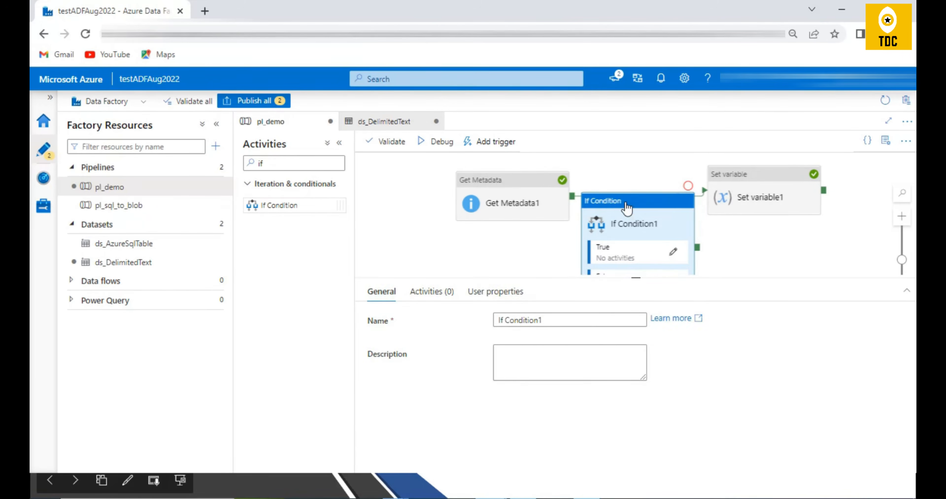
# Copy the Get Metadata1 exists expression from Set variable1's value and leave that value as it is.
pyautogui.click(574, 202)
pyautogui.click(708, 185)
pyautogui.click(513, 344)
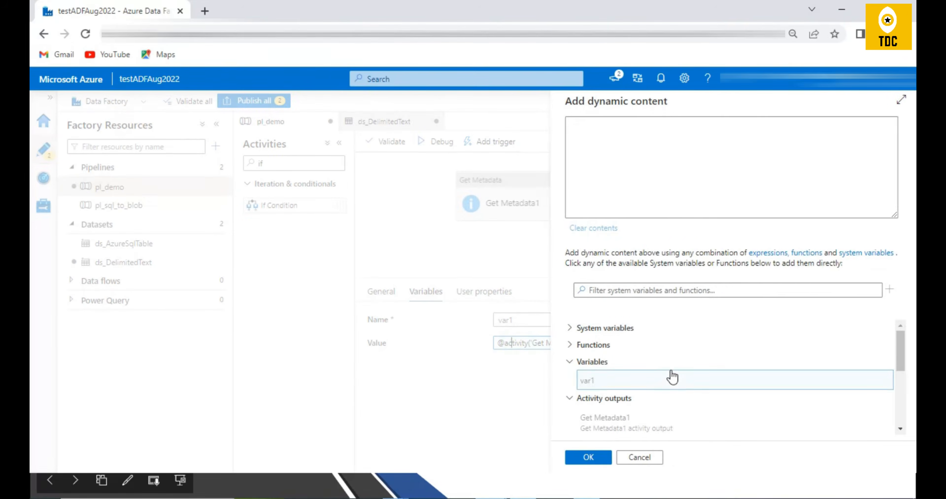
pyautogui.click(639, 457)
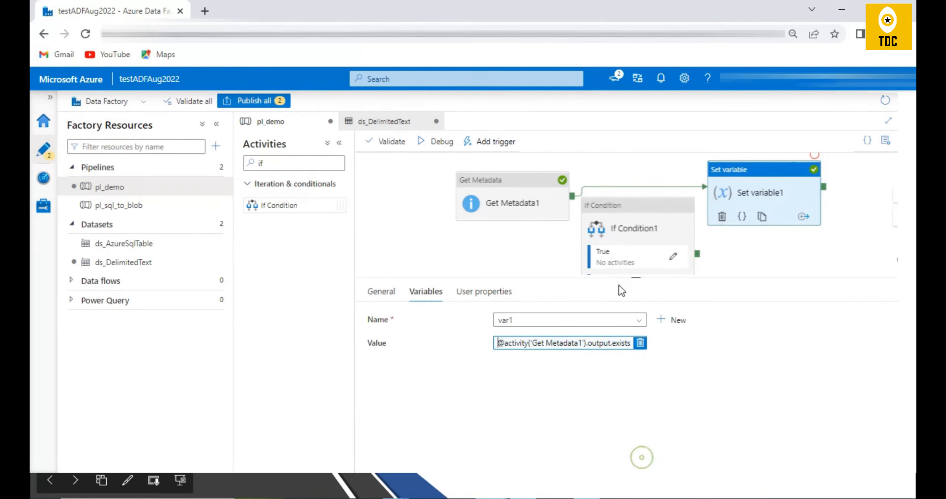
pyautogui.click(605, 237)
pyautogui.click(429, 292)
pyautogui.click(580, 345)
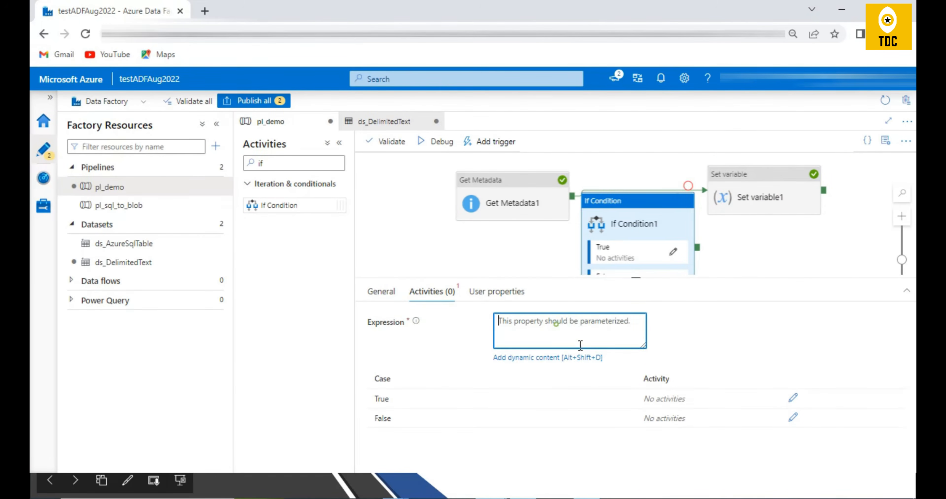
pyautogui.click(564, 356)
pyautogui.click(714, 145)
pyautogui.write('@')
pyautogui.click(637, 133)
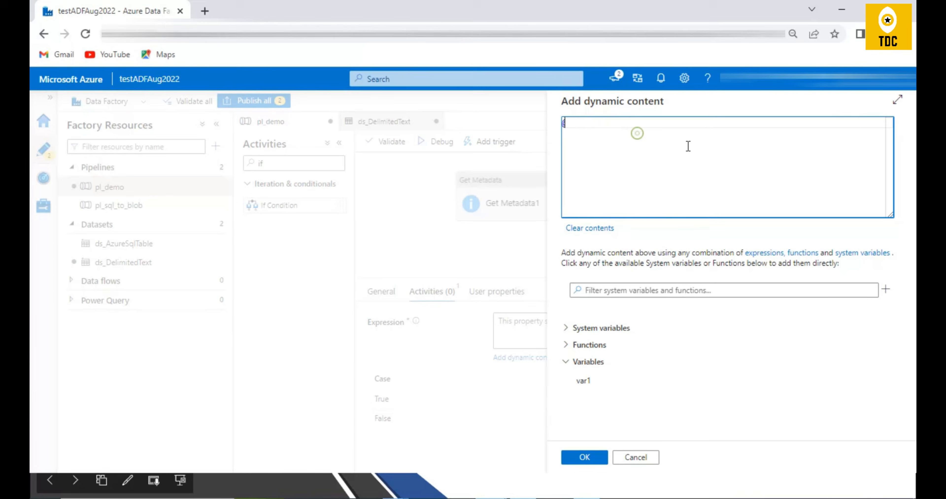
pyautogui.write("activity('Get Metadata1').output.exists")
pyautogui.click(597, 457)
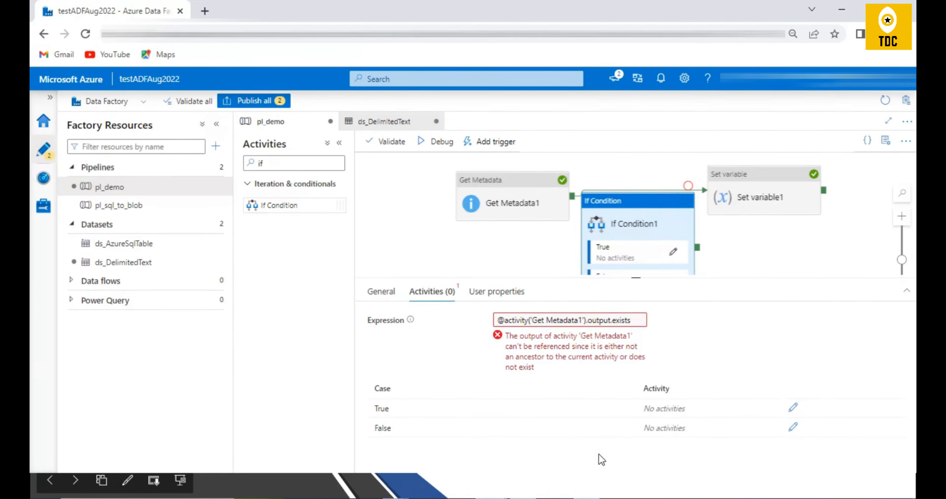
# Connect Get Metadata1 to If Condition1 instead of Set variable1, and line the activities up in a row on the canvas.
pyautogui.moveTo(528, 200); pyautogui.dragTo(616, 254)
pyautogui.click(514, 194)
pyautogui.press('Delete')
pyautogui.click(629, 236)
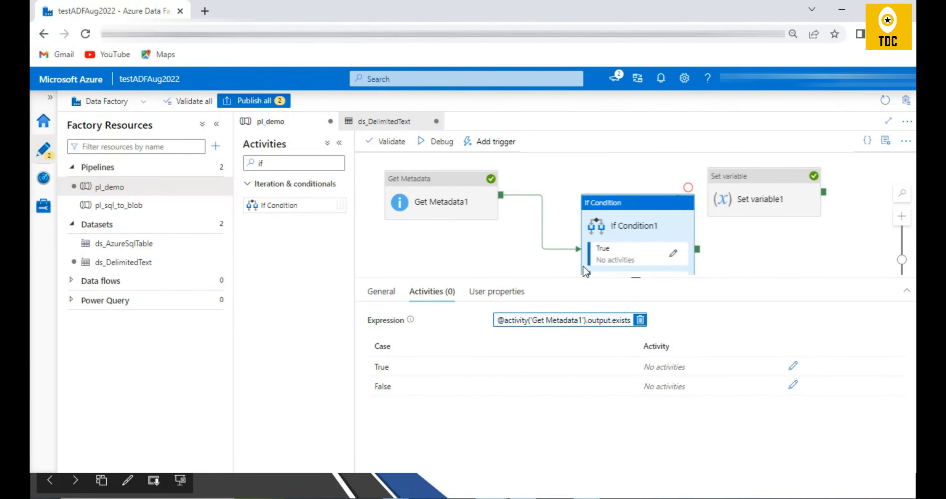
pyautogui.moveTo(612, 209); pyautogui.dragTo(578, 181)
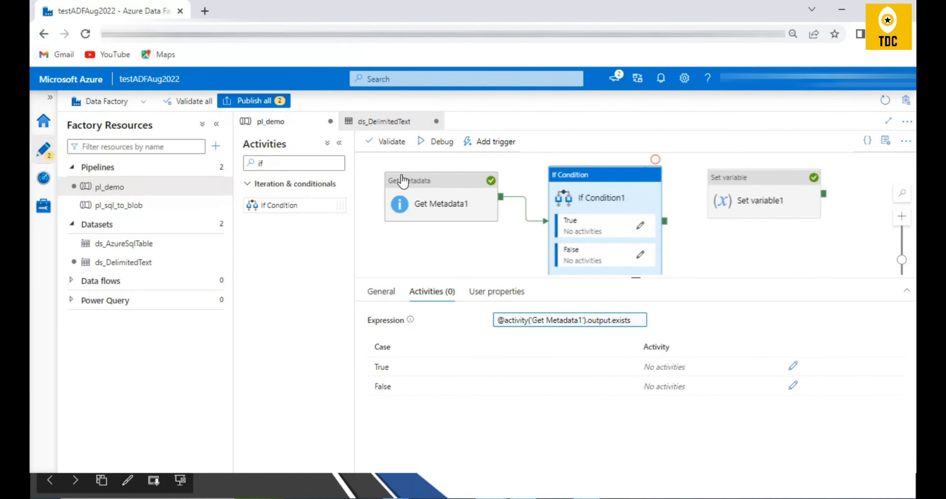
pyautogui.click(423, 204)
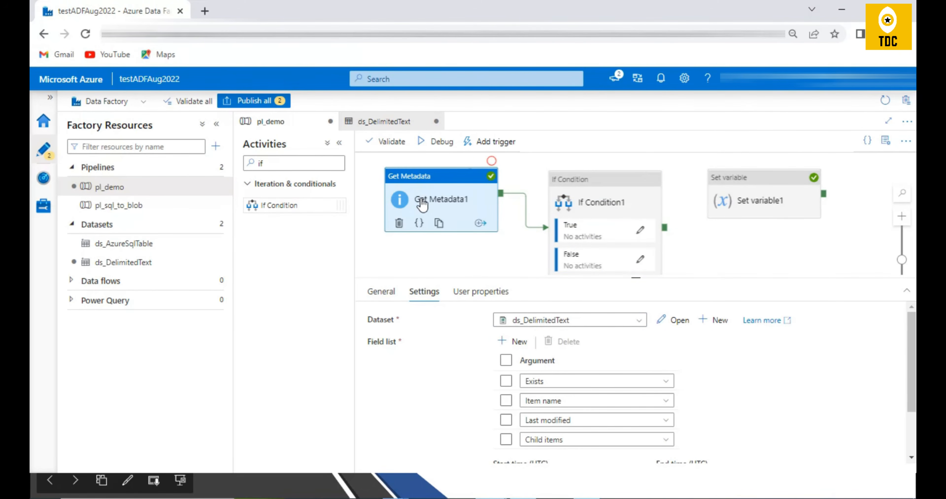